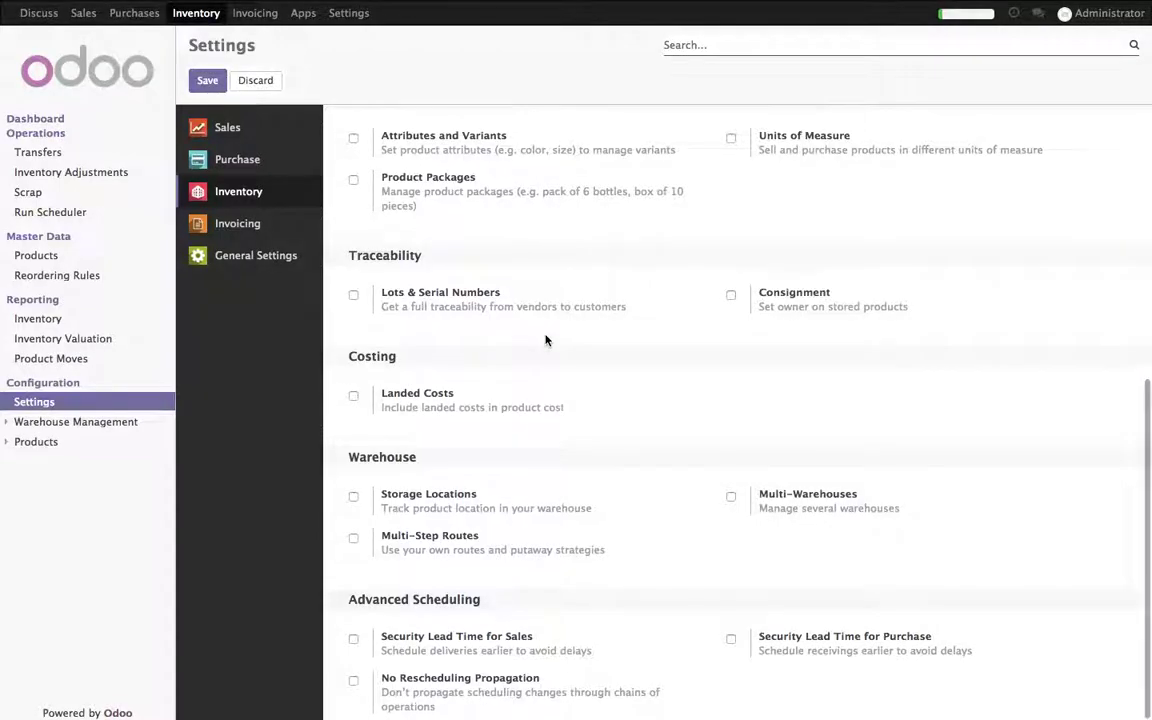
# Enable Storage Locations in the inventory warehouse settings and save them
pyautogui.click(442, 501)
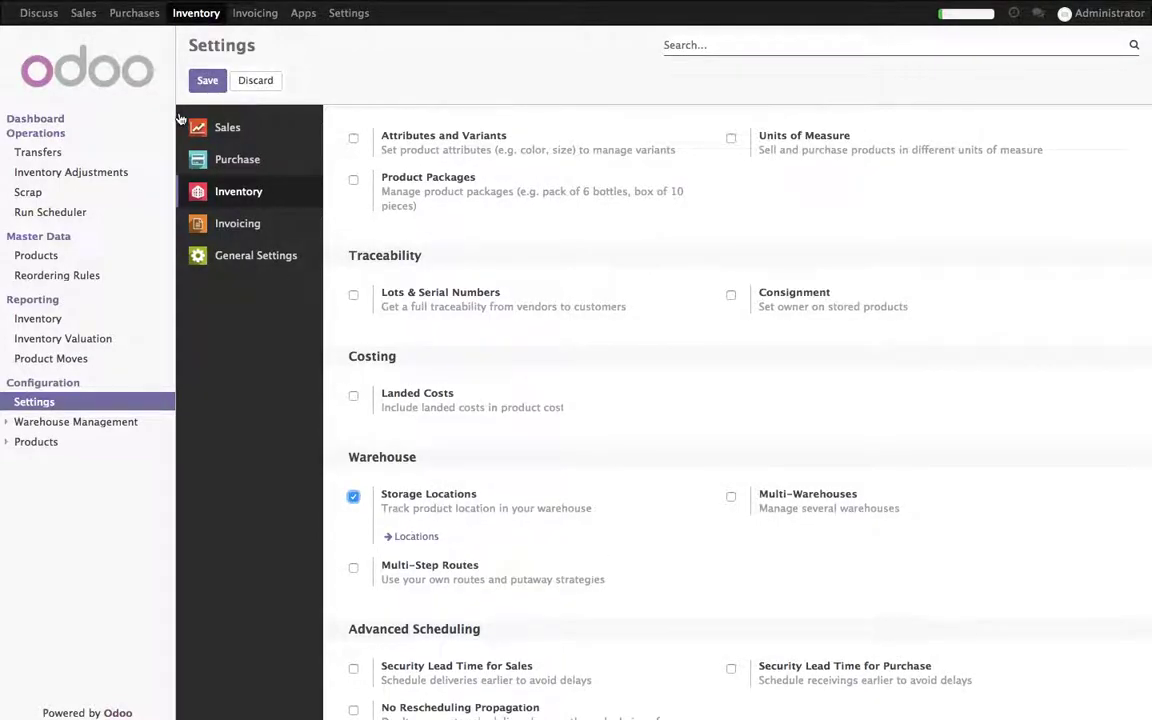
pyautogui.click(206, 84)
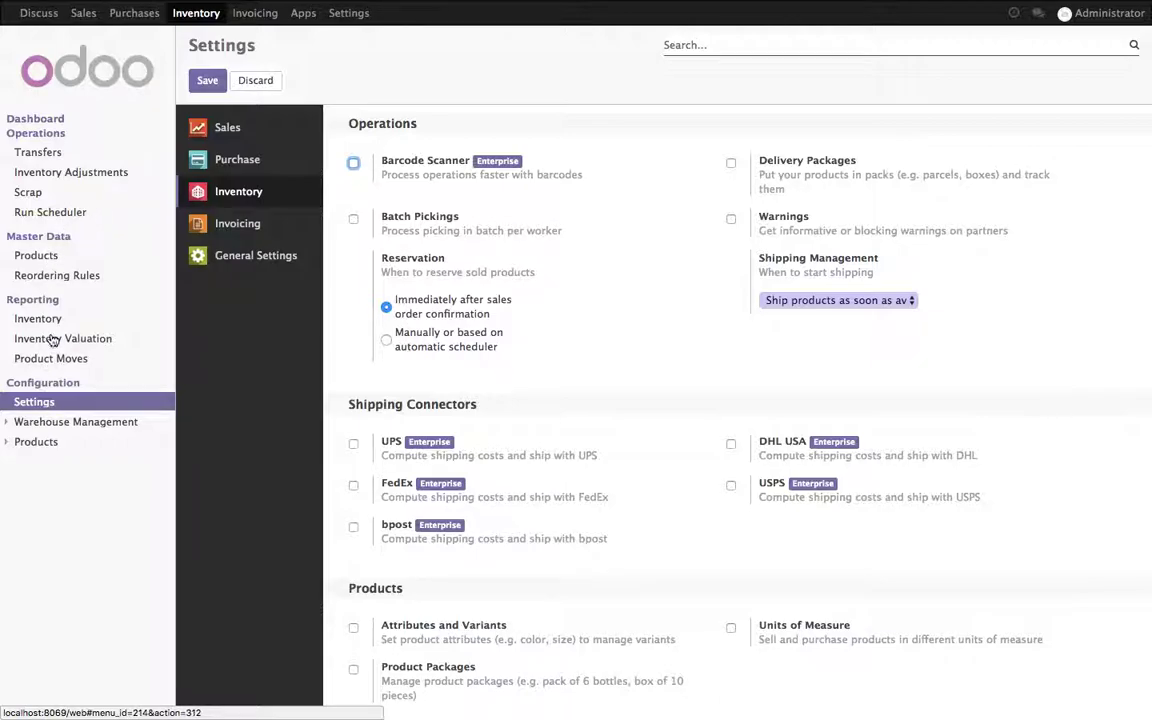
# Create and save an internal location named Freezer with WH/Stock as its parent location, and return to the locations list
pyautogui.click(44, 420)
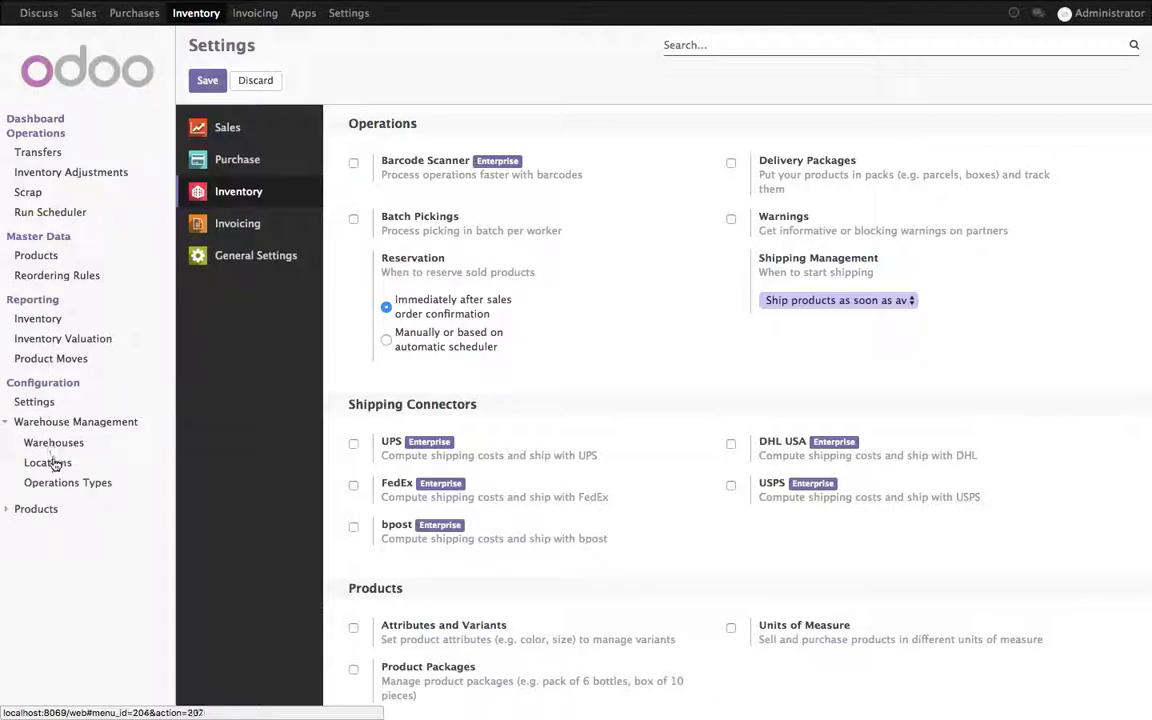
pyautogui.click(52, 463)
pyautogui.click(224, 76)
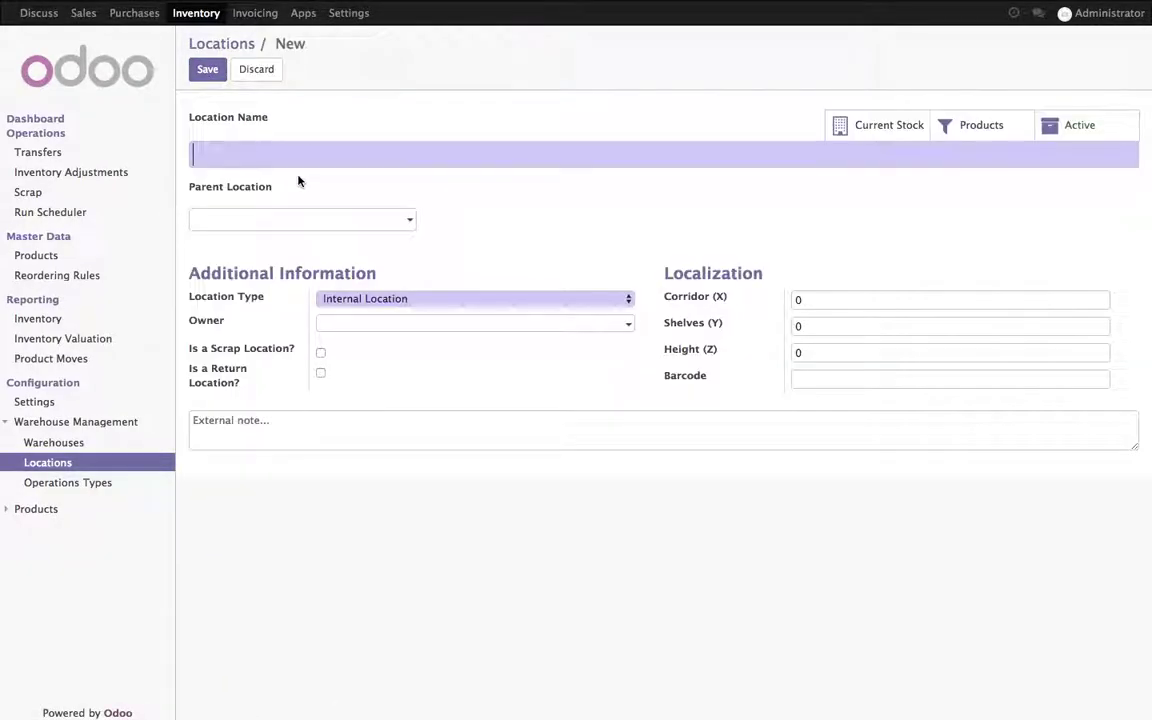
pyautogui.write('Freezer')
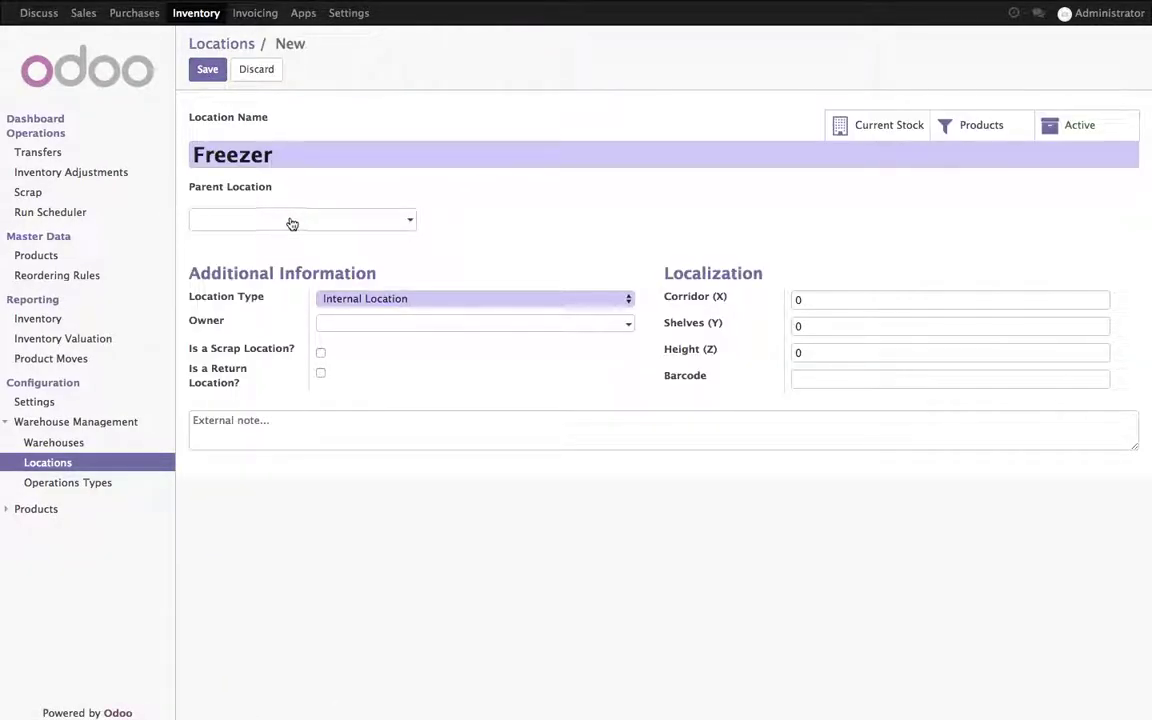
pyautogui.click(300, 219)
pyautogui.write('Stock')
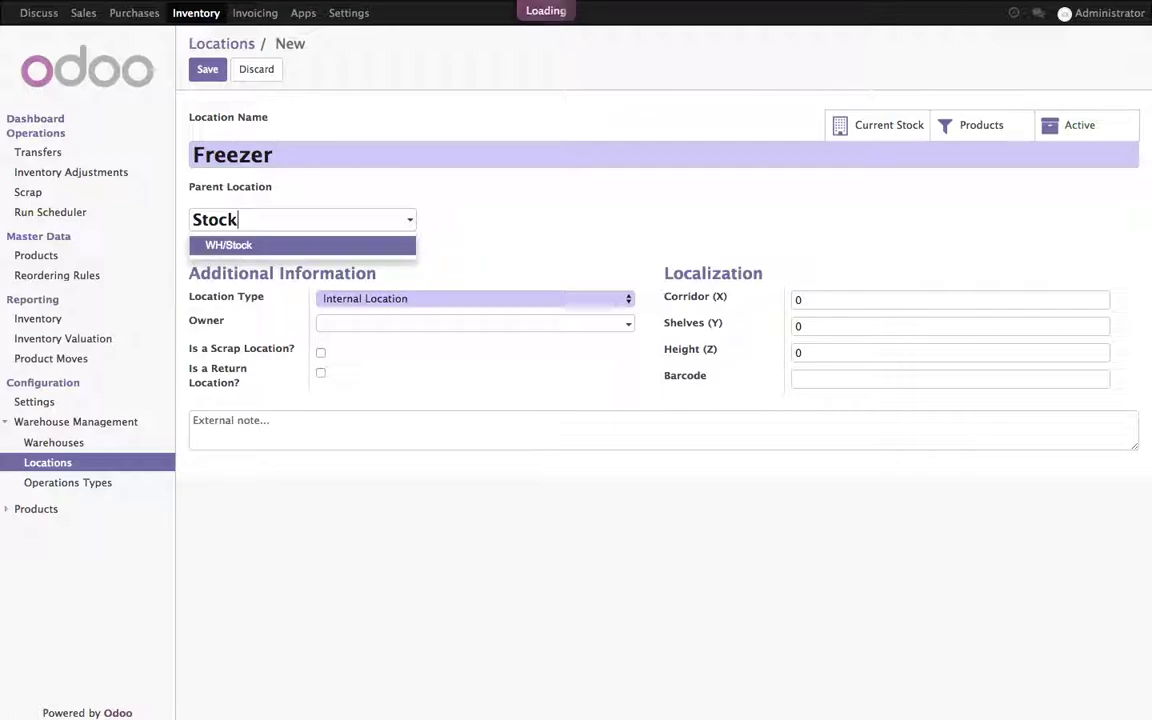
pyautogui.press('Return')
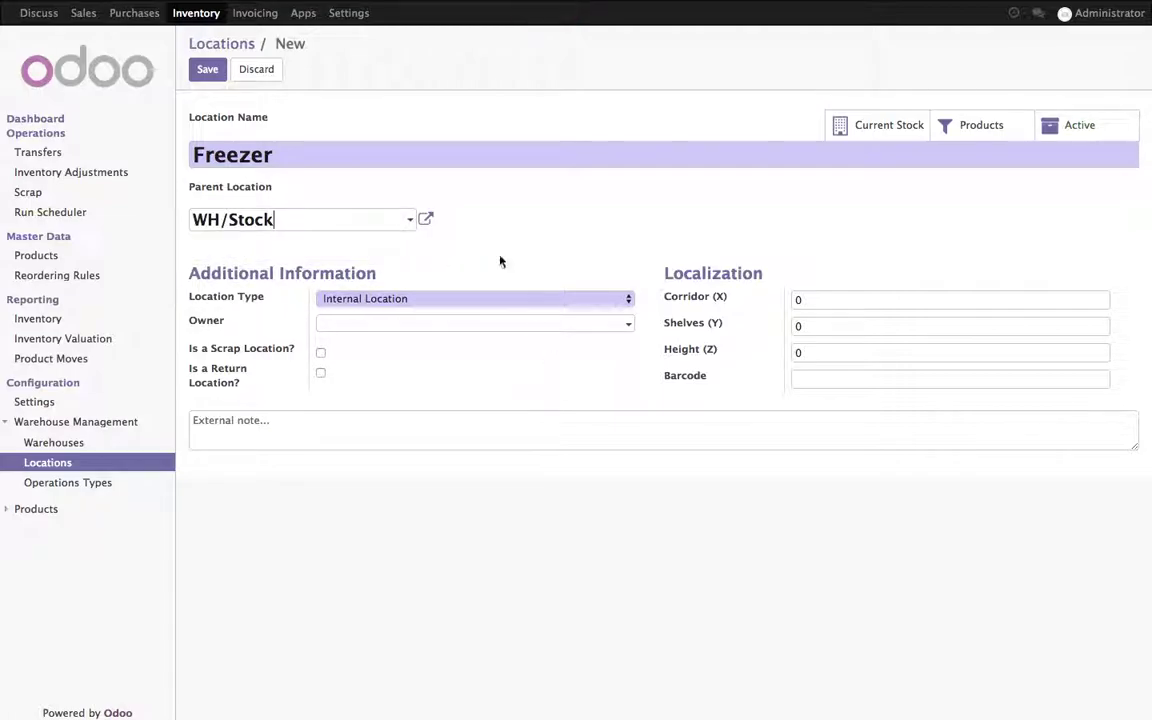
pyautogui.click(206, 69)
pyautogui.click(242, 43)
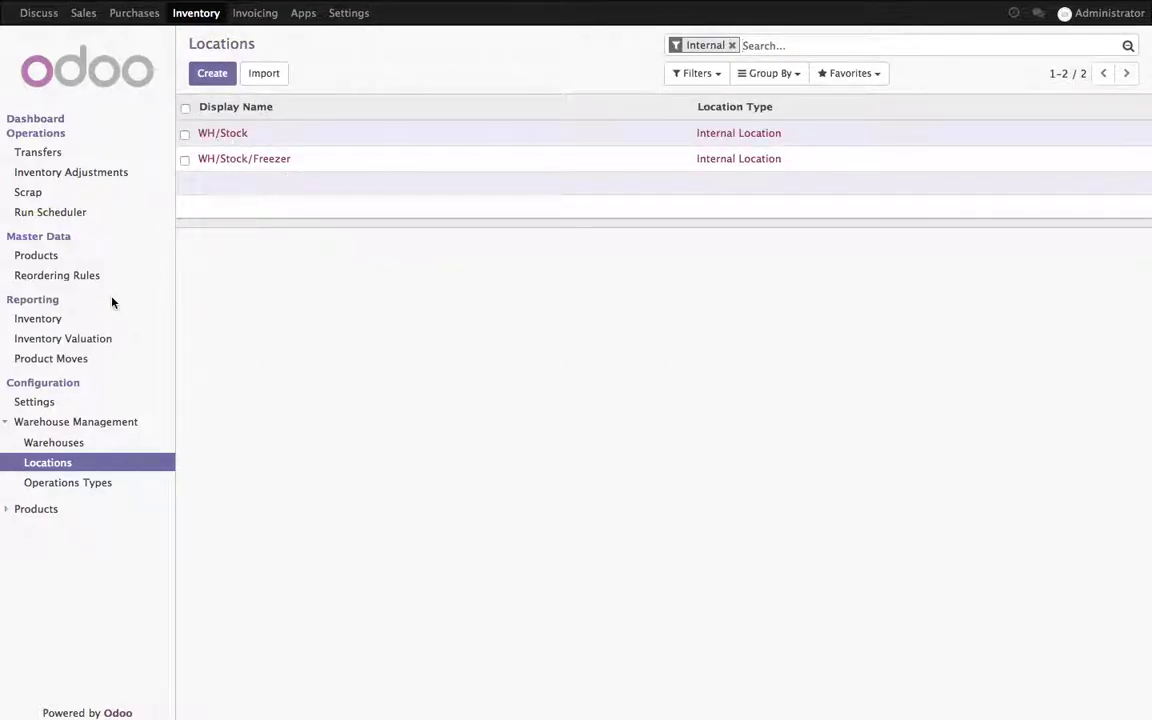
# Create a stockable product named Milk and assign it a new product category named Dairy Products
pyautogui.click(25, 257)
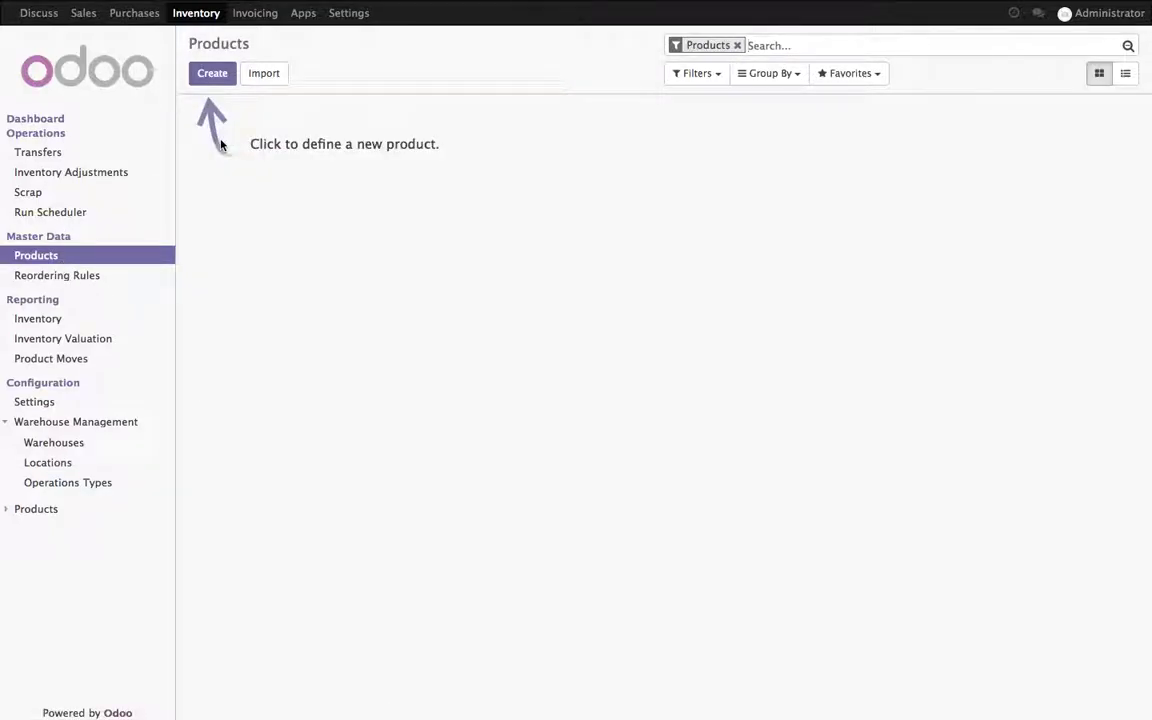
pyautogui.click(212, 74)
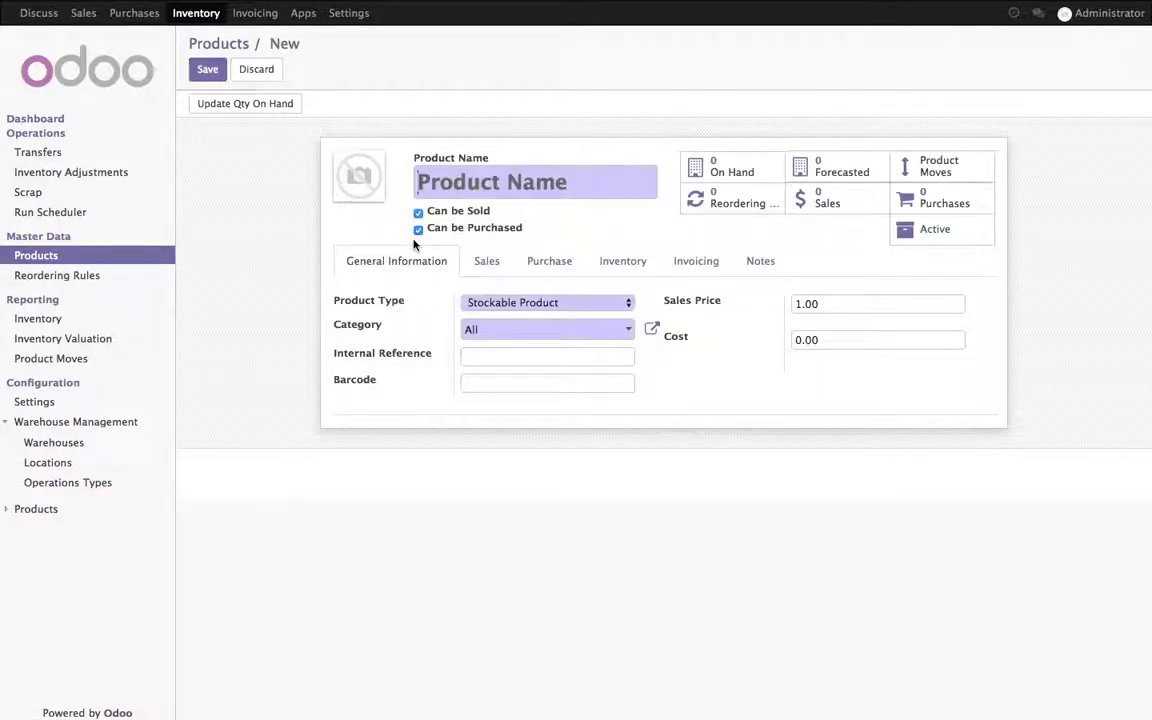
pyautogui.write('Milk')
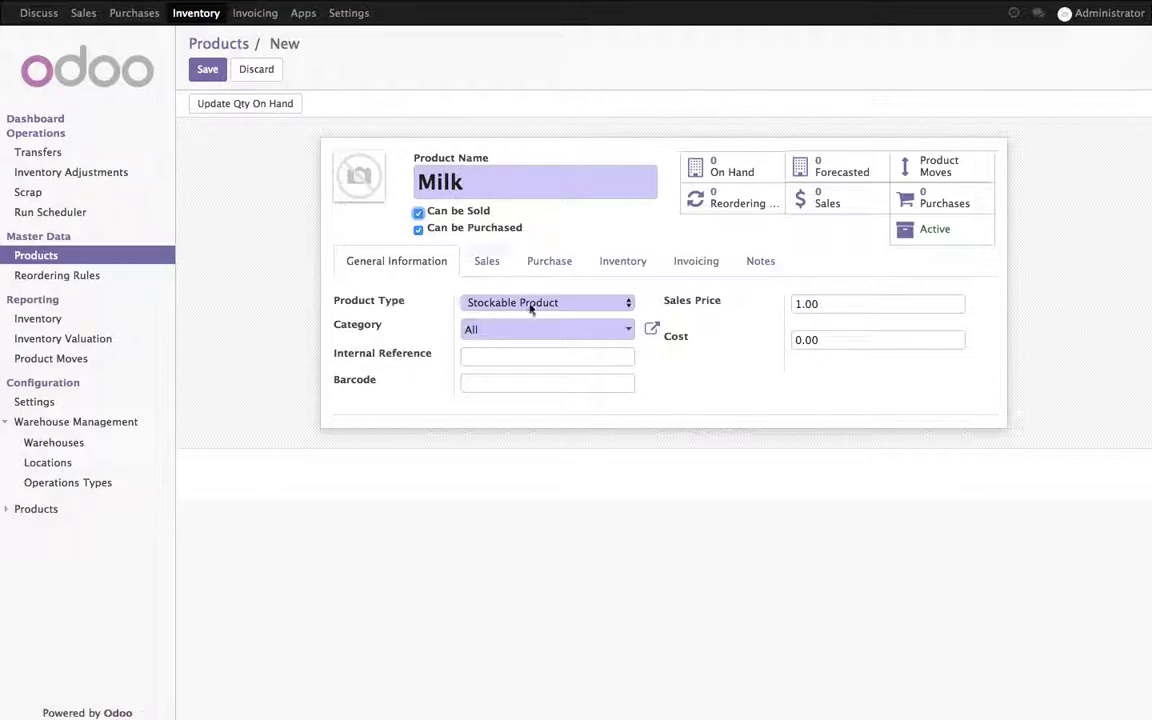
pyautogui.click(596, 334)
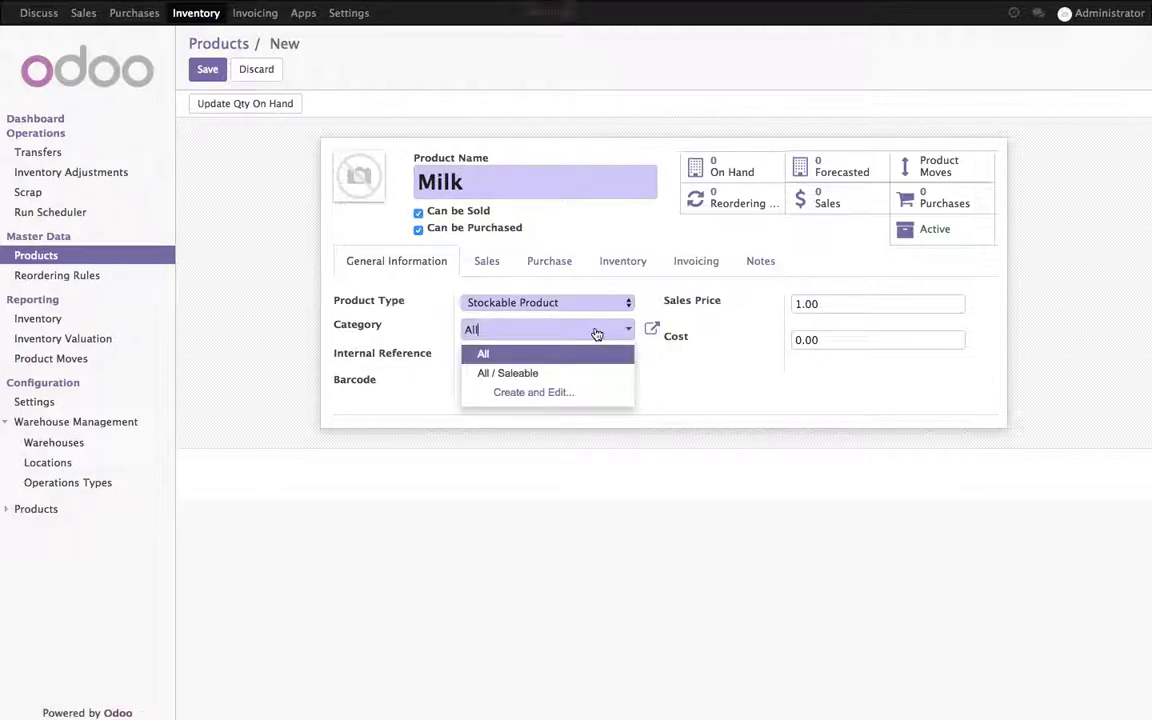
pyautogui.press('BackSpace')
pyautogui.press('BackSpace')
pyautogui.press('BackSpace')
pyautogui.write('Da')
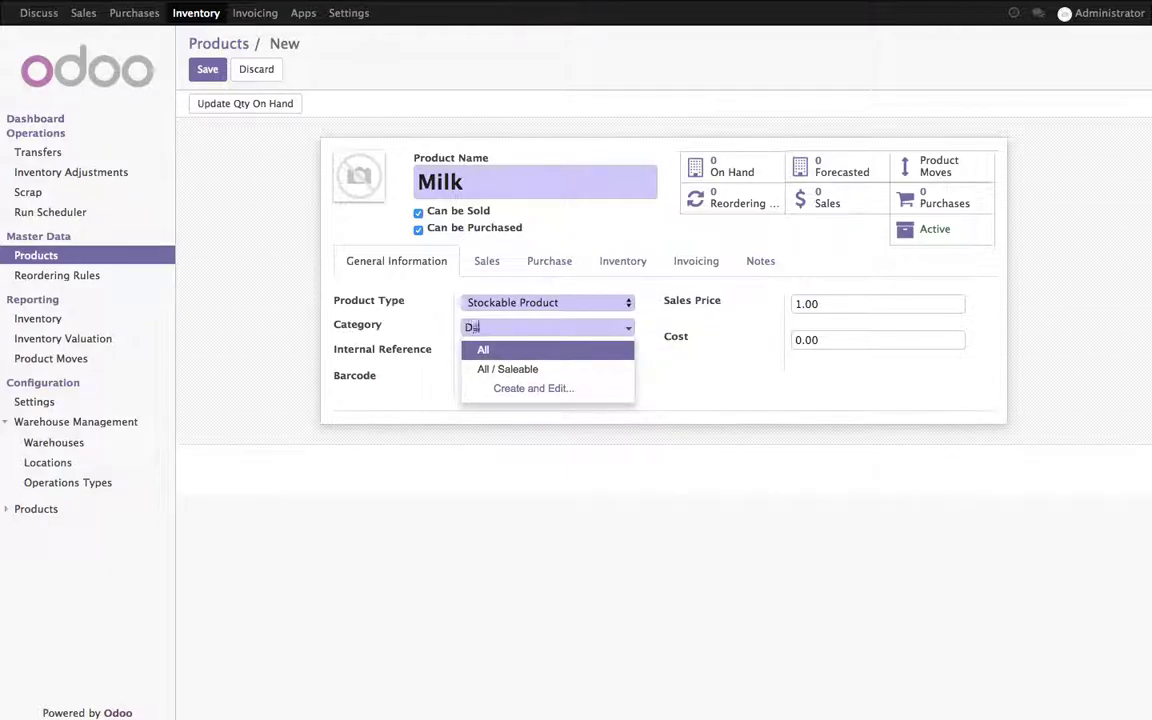
pyautogui.write('iry Products')
pyautogui.press('Return')
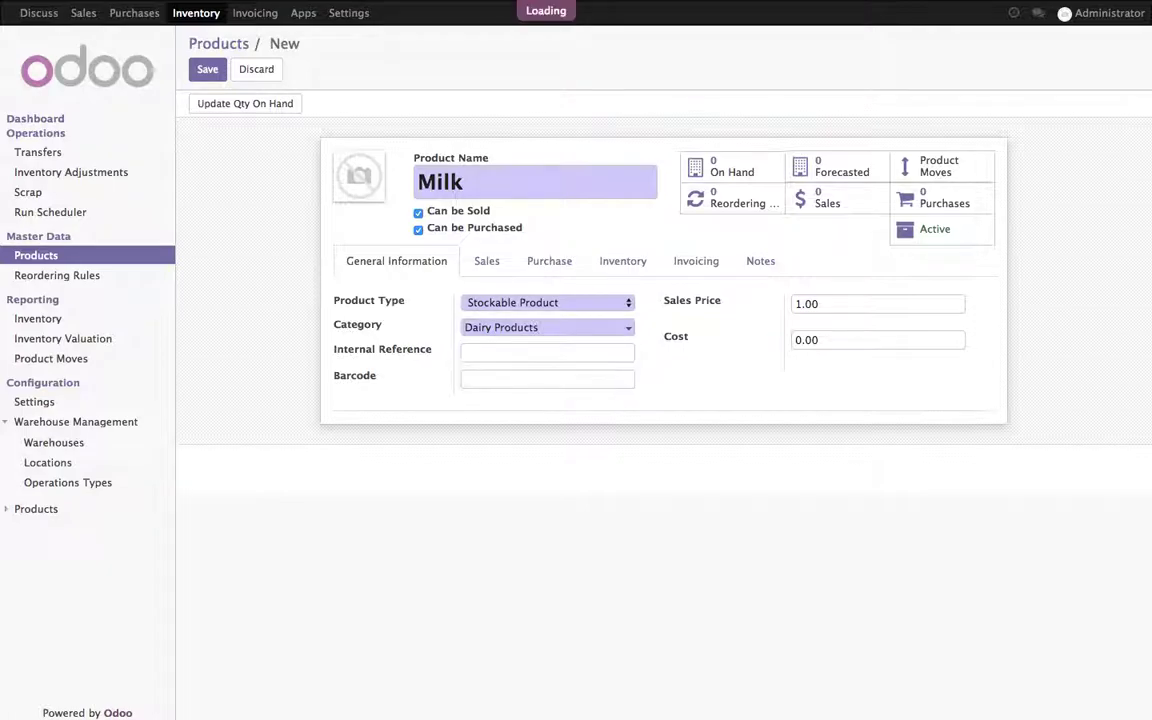
# Set All as the parent category of Dairy Products, then save the category and the Milk product
pyautogui.click(652, 332)
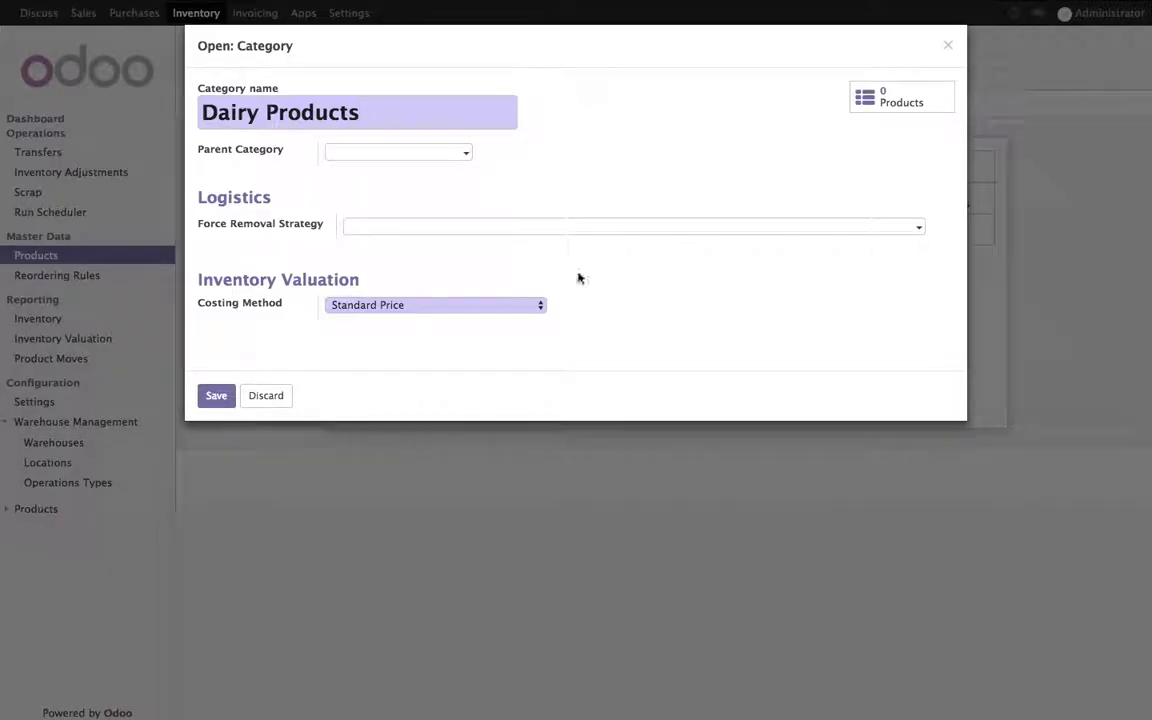
pyautogui.click(412, 153)
pyautogui.click(406, 175)
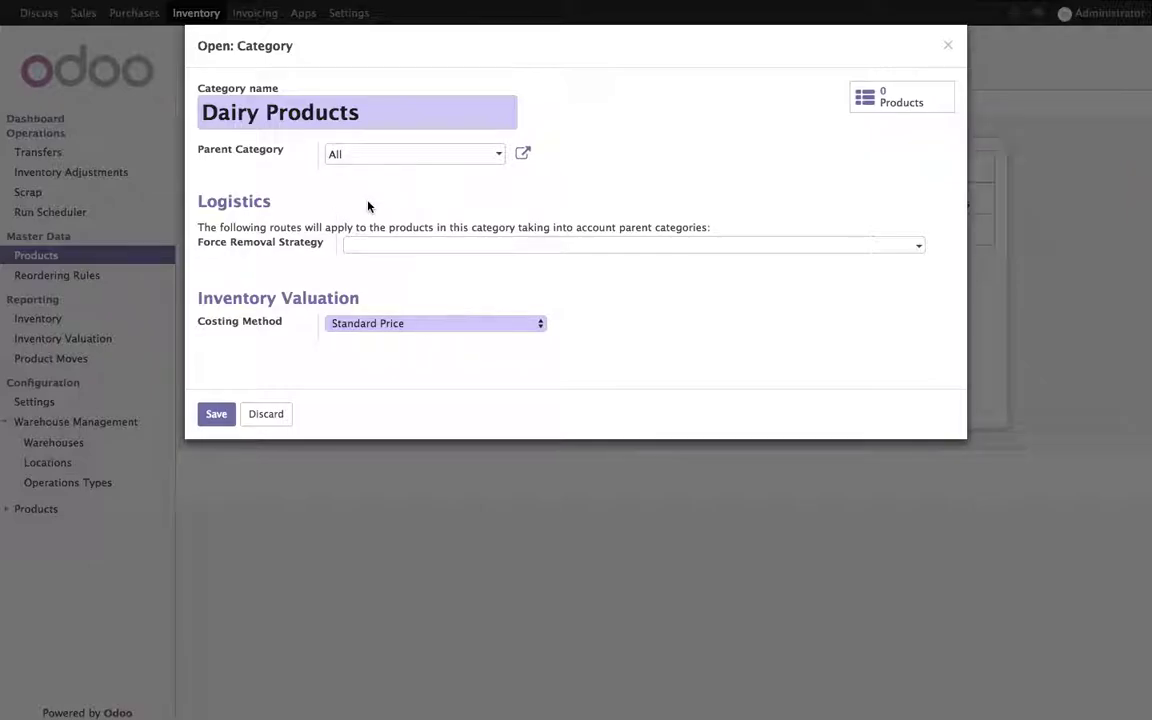
pyautogui.click(216, 413)
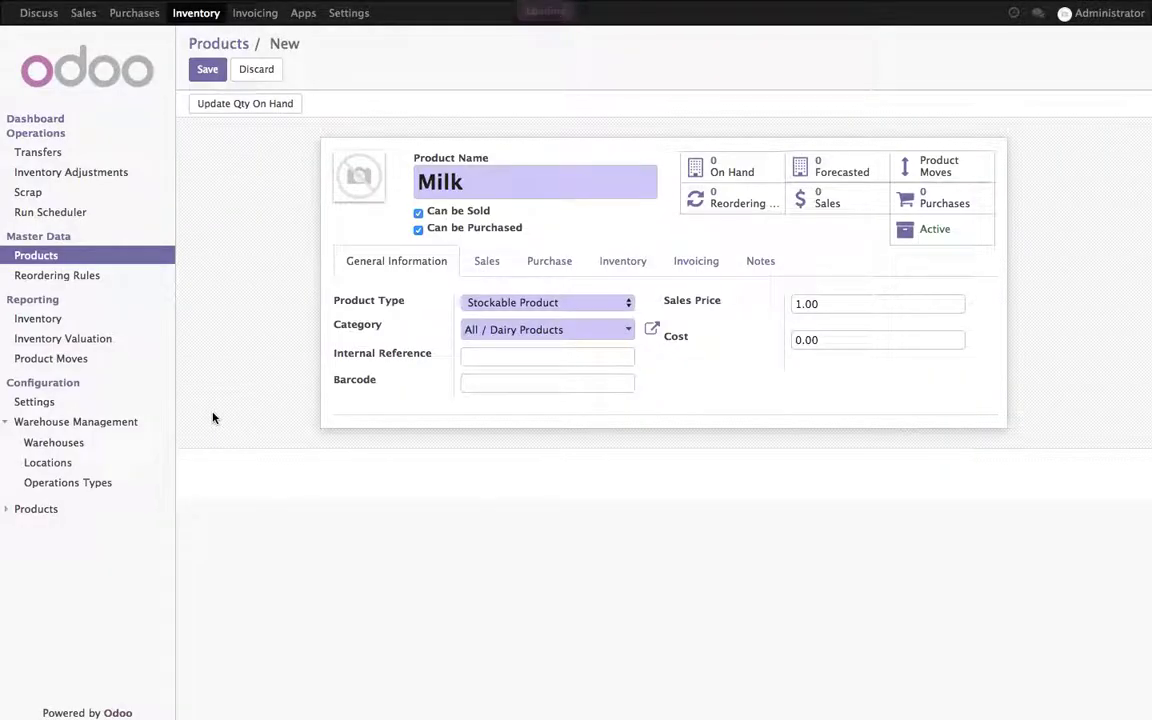
pyautogui.click(207, 71)
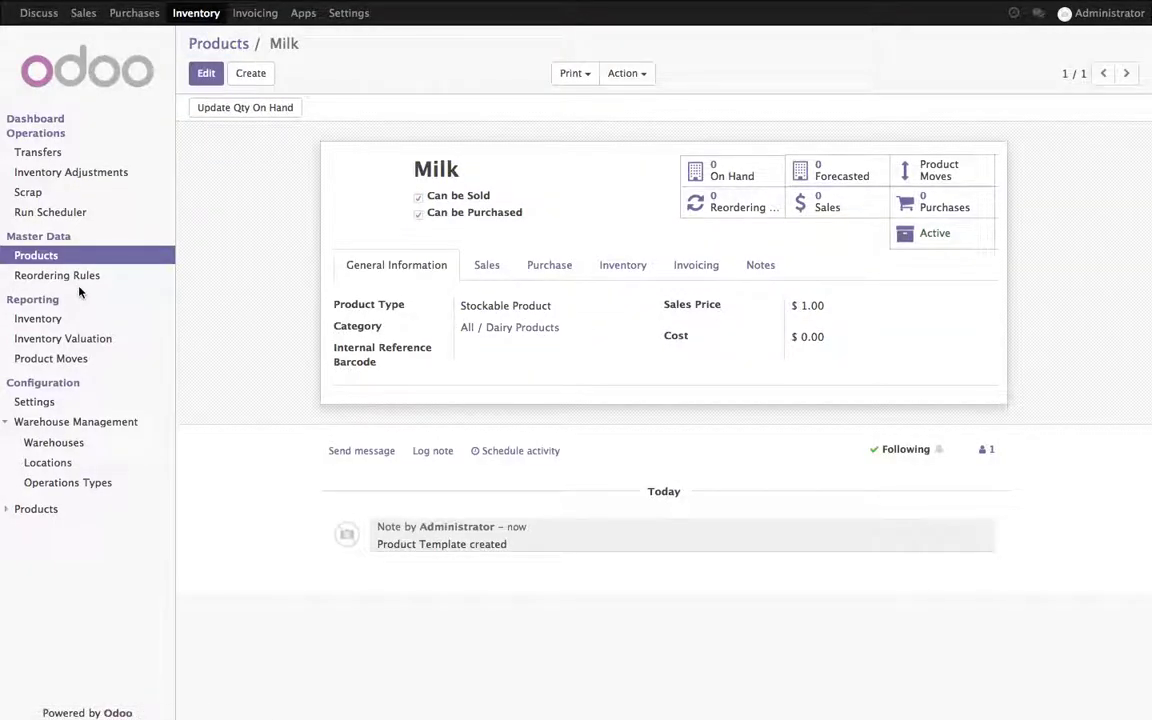
# Open the WH/Stock/Freezer location in edit mode to examine its available fields
pyautogui.click(50, 462)
pyautogui.click(310, 160)
pyautogui.click(207, 72)
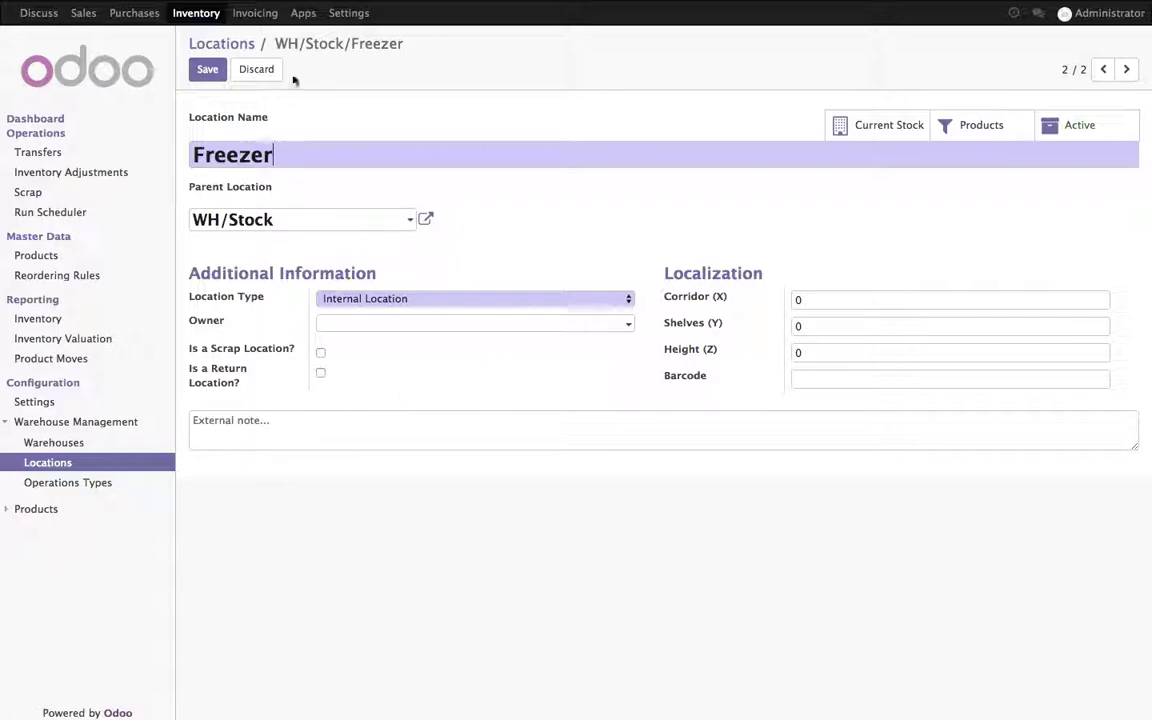
# Enable Multi-Step Routes in the inventory warehouse settings and save them
pyautogui.click(34, 401)
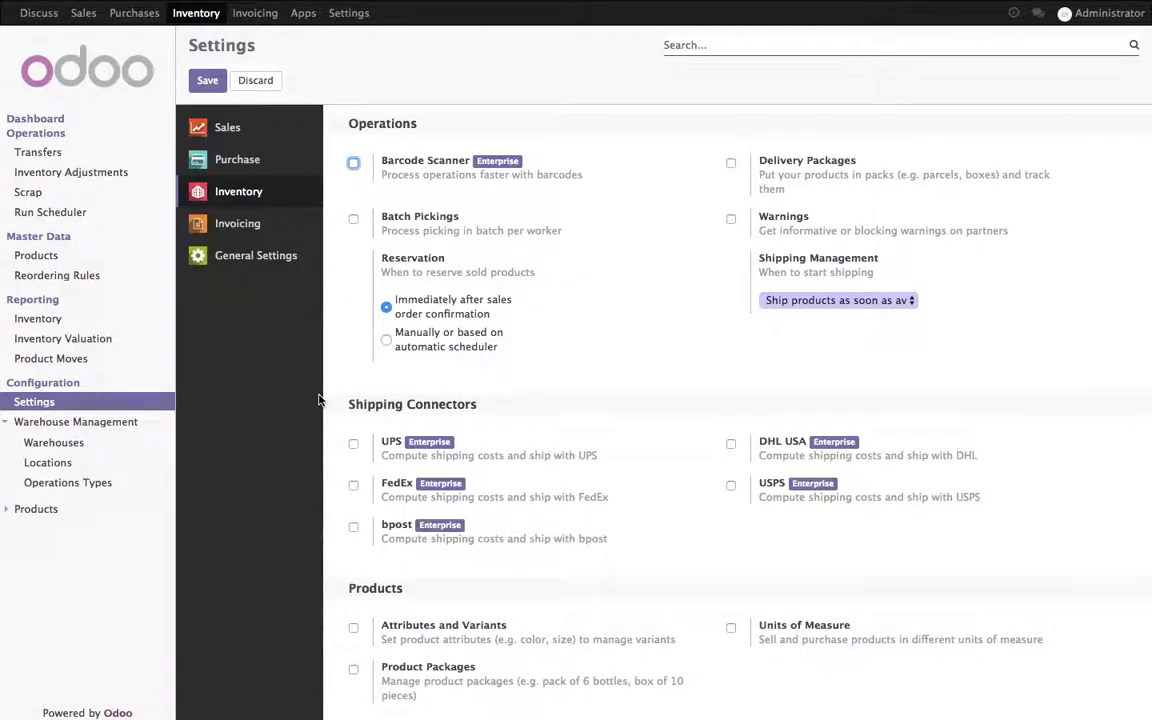
pyautogui.scroll(-5, 454, 383)
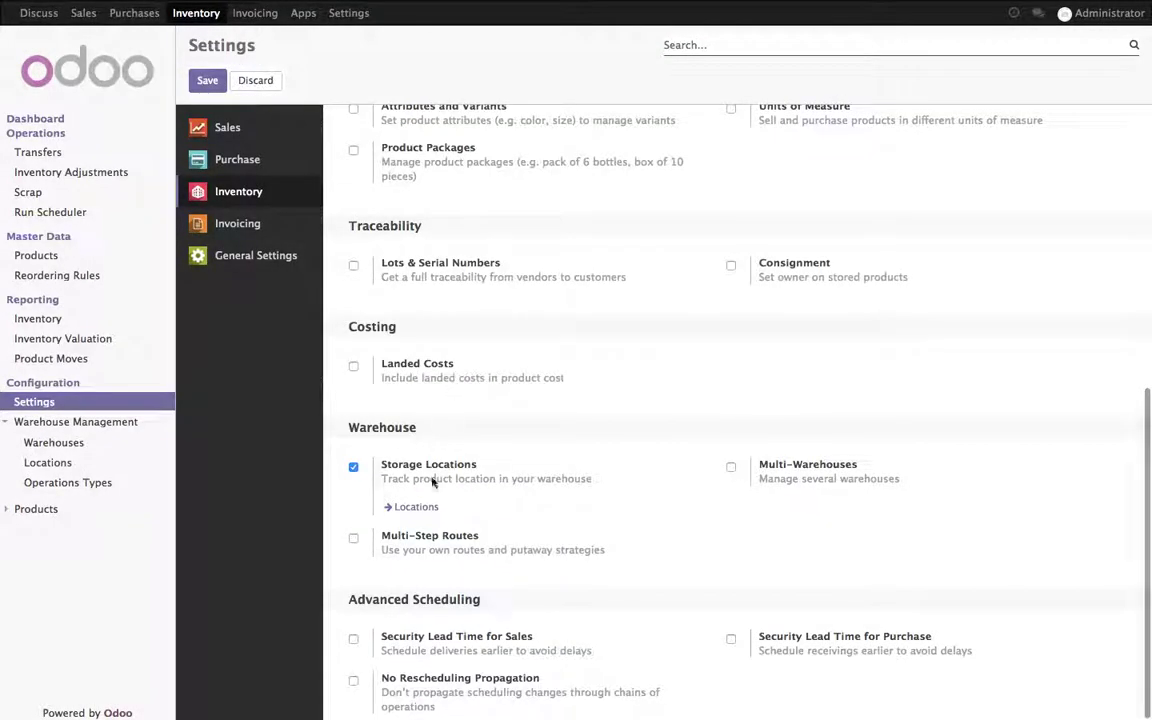
pyautogui.click(422, 538)
pyautogui.click(213, 85)
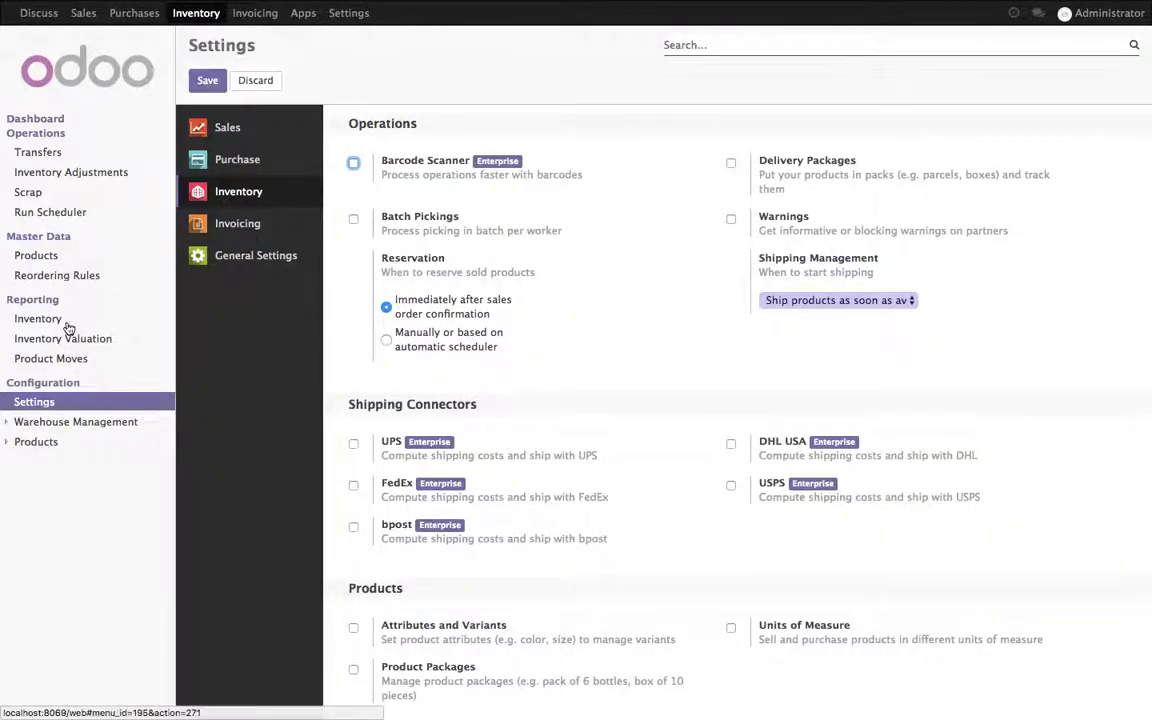
# Open the WH/Stock location for editing and start a new put away strategy named Transfer Dairy Items to Freezer
pyautogui.click(47, 424)
pyautogui.click(48, 463)
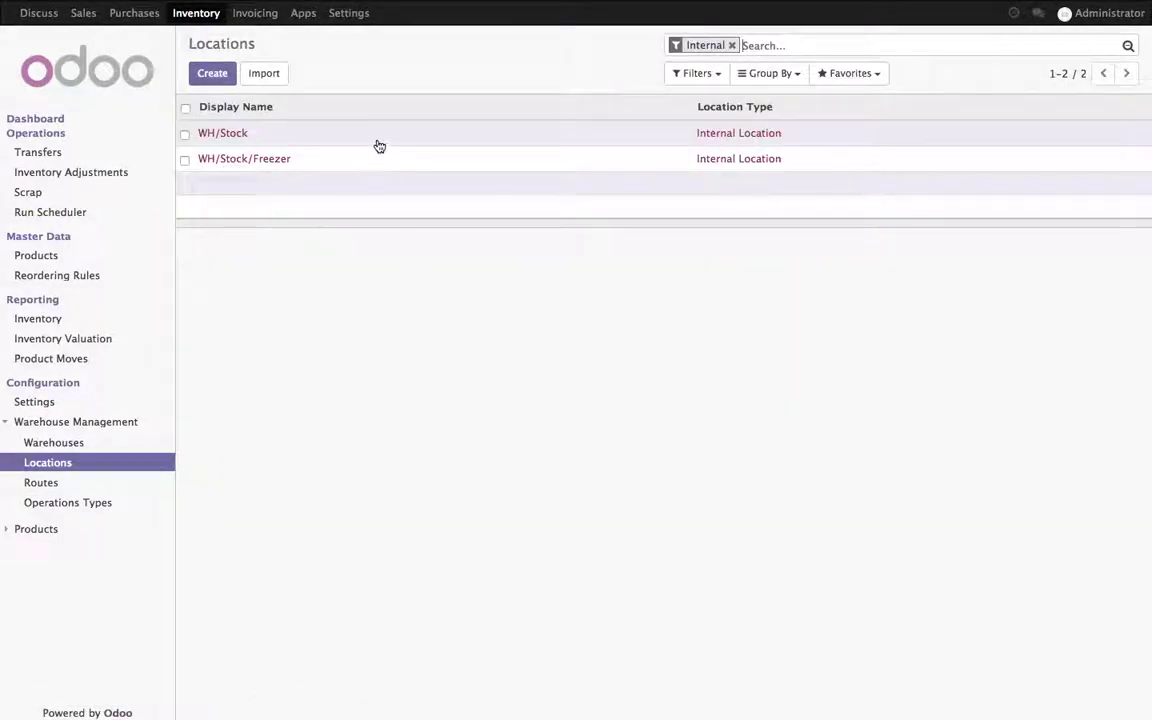
pyautogui.click(379, 140)
pyautogui.click(207, 69)
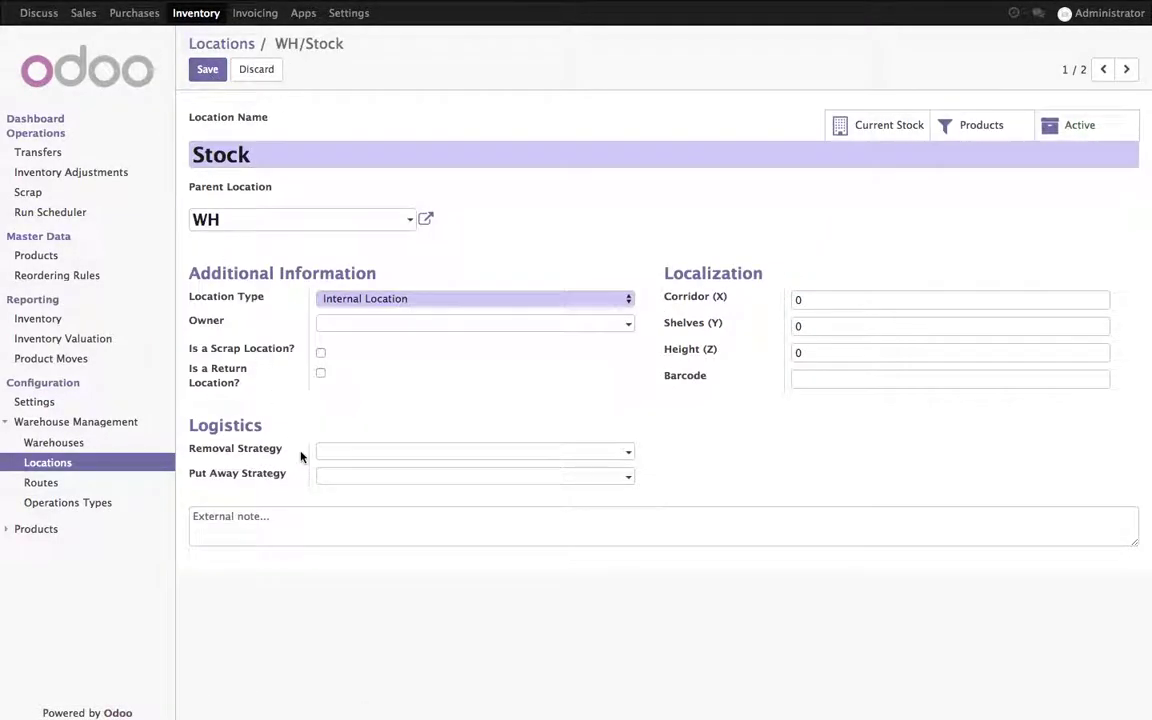
pyautogui.click(365, 477)
pyautogui.click(368, 506)
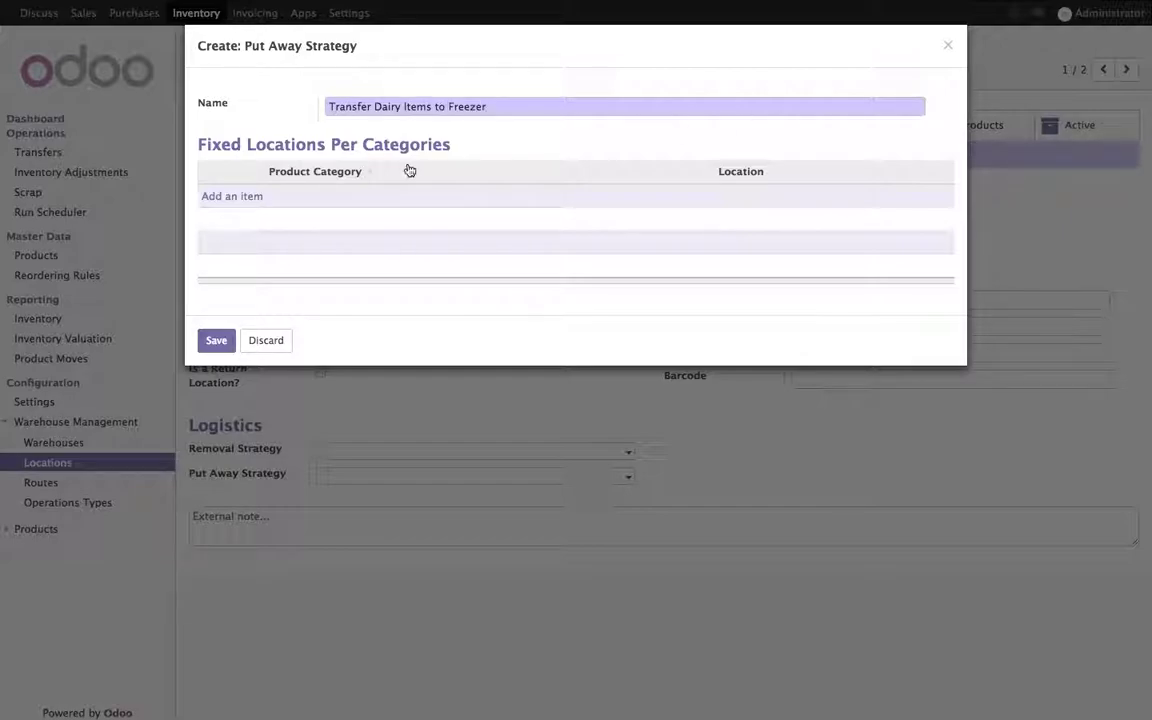
# Assign the All / Dairy Products category to the fixed location WH/Stock/Freezer, then save the strategy and the Stock location
pyautogui.click(252, 198)
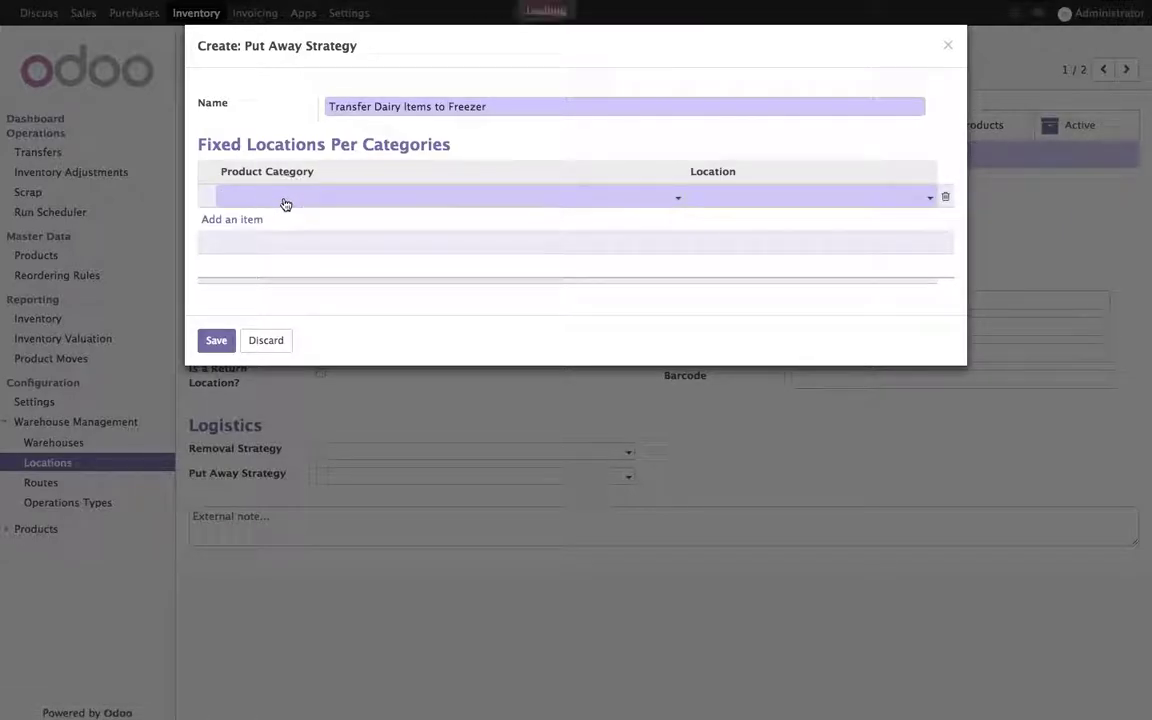
pyautogui.click(284, 201)
pyautogui.click(284, 240)
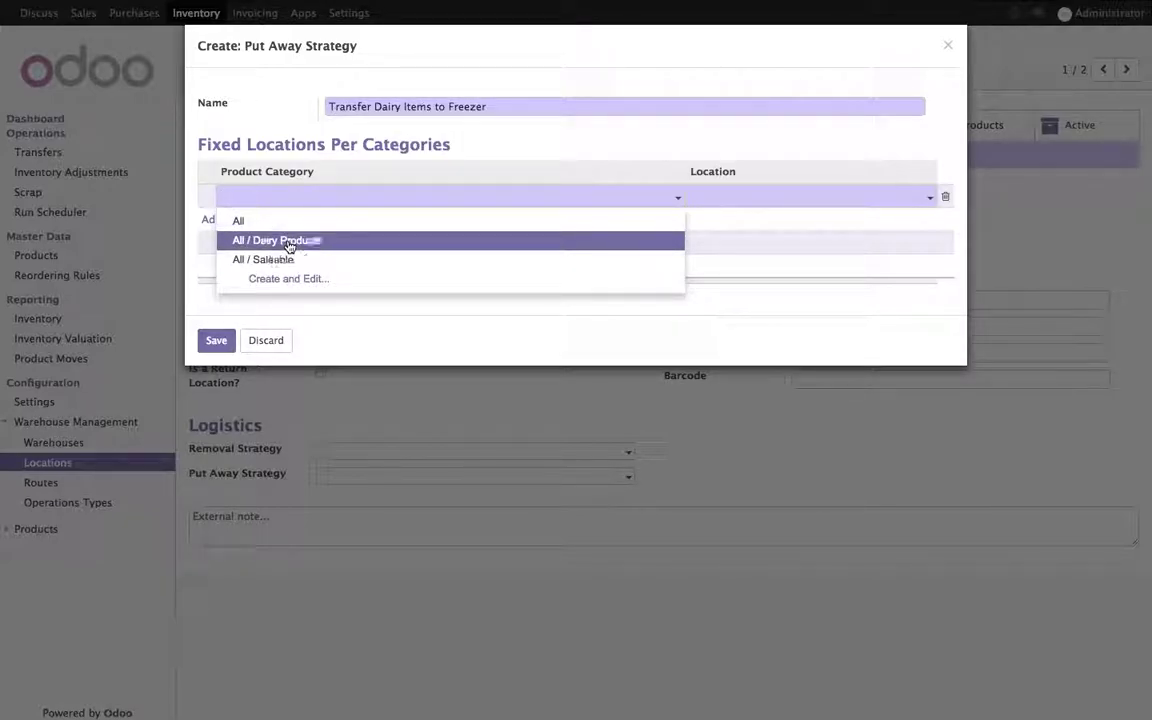
pyautogui.click(819, 203)
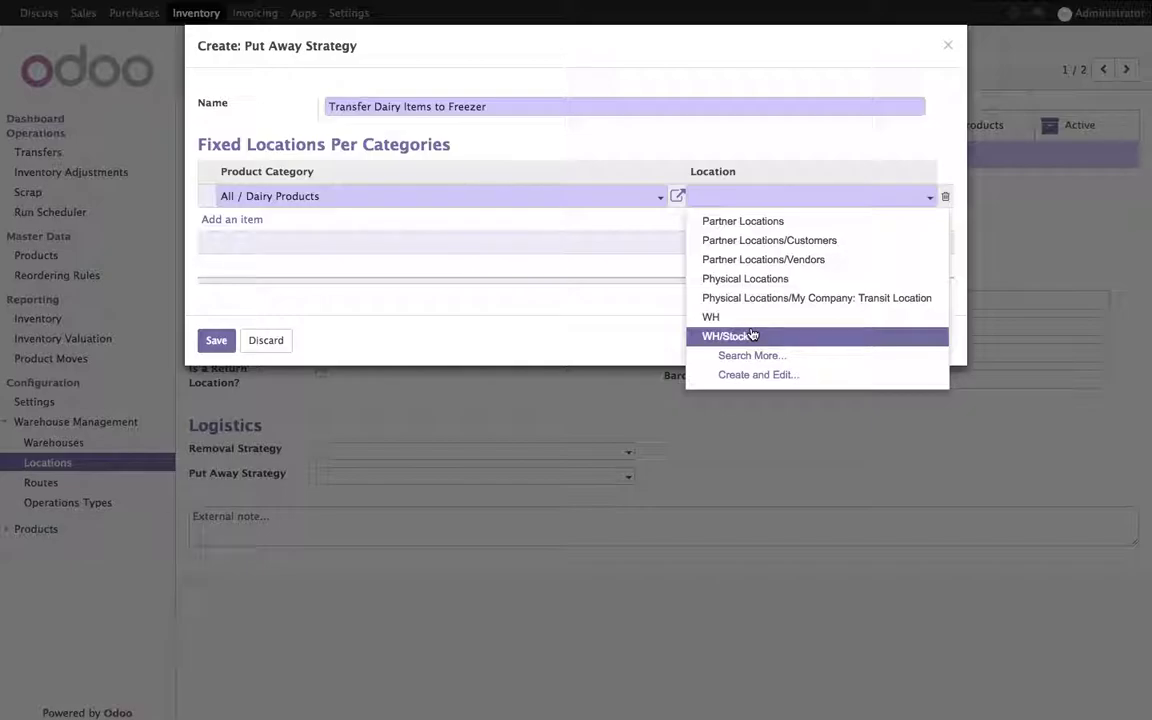
pyautogui.click(791, 223)
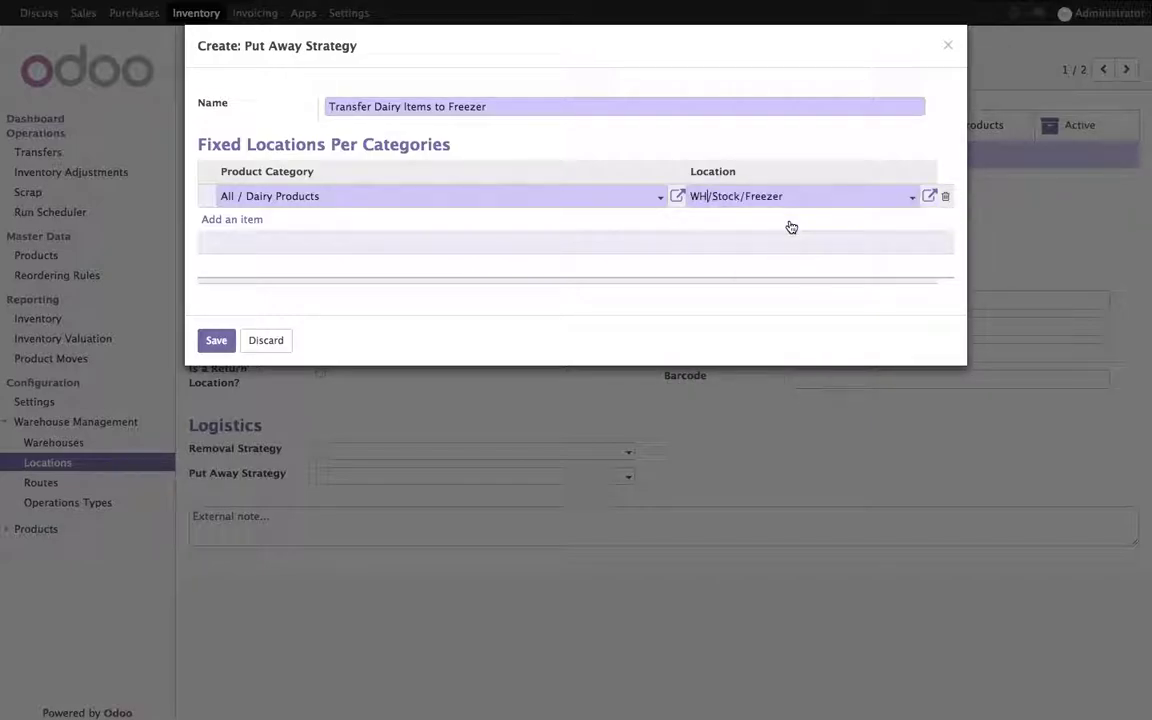
pyautogui.click(545, 288)
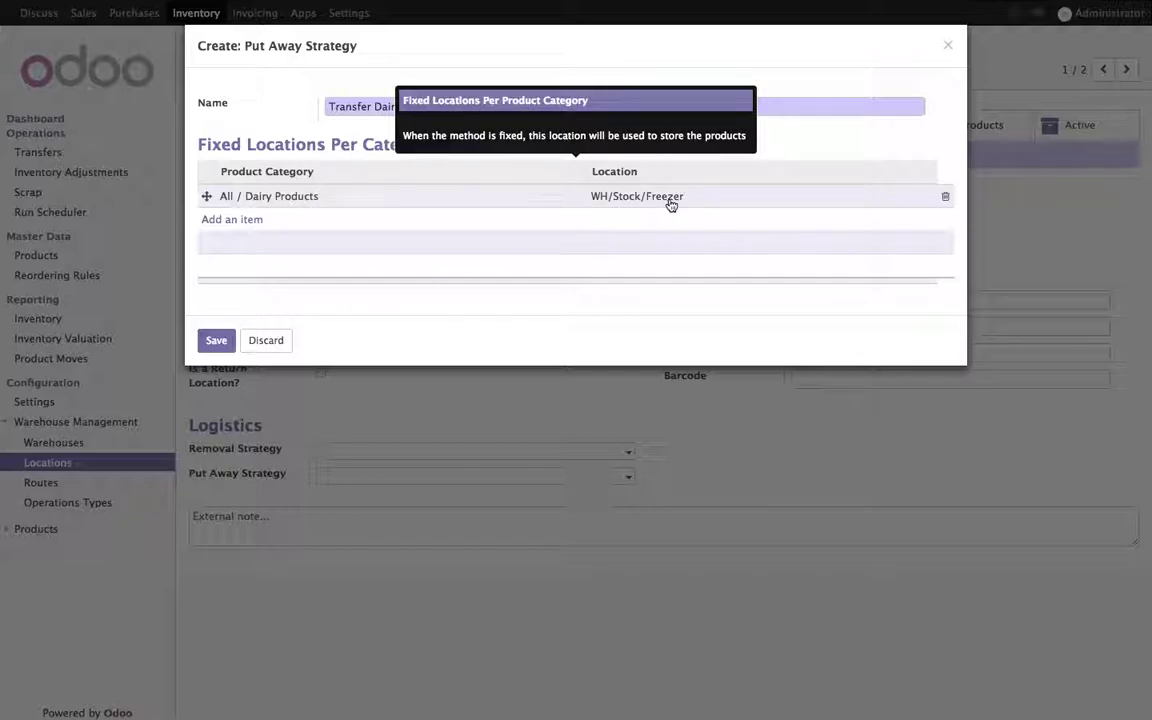
pyautogui.click(216, 340)
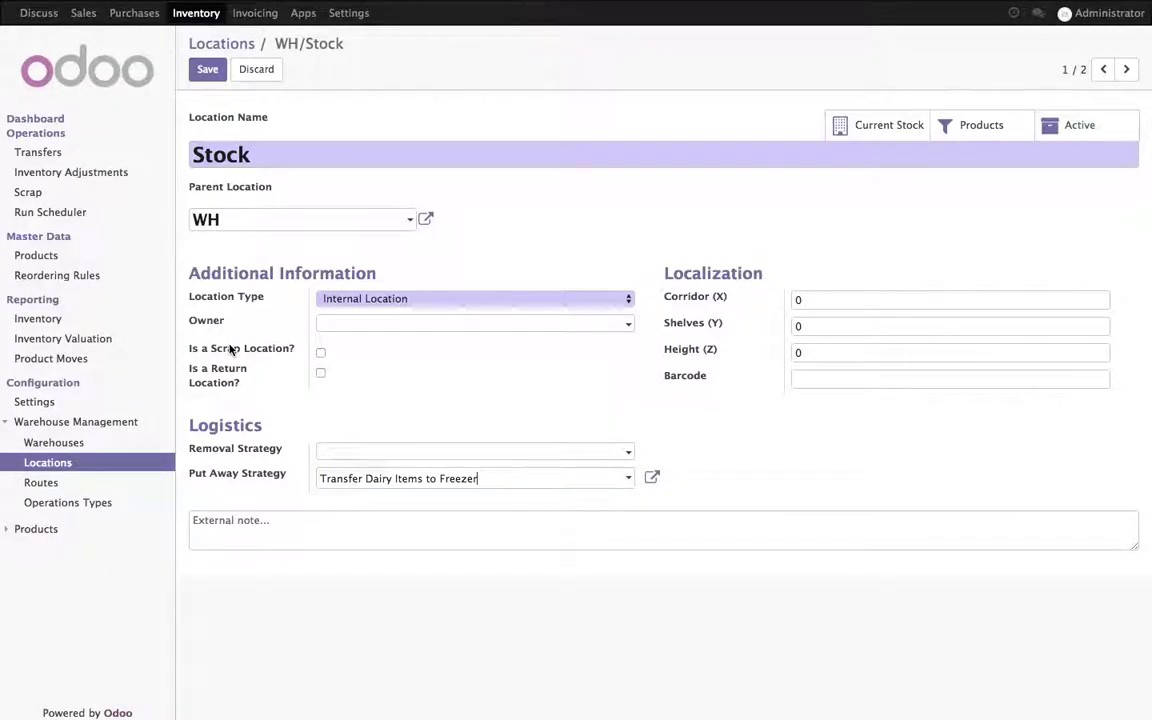
pyautogui.click(207, 69)
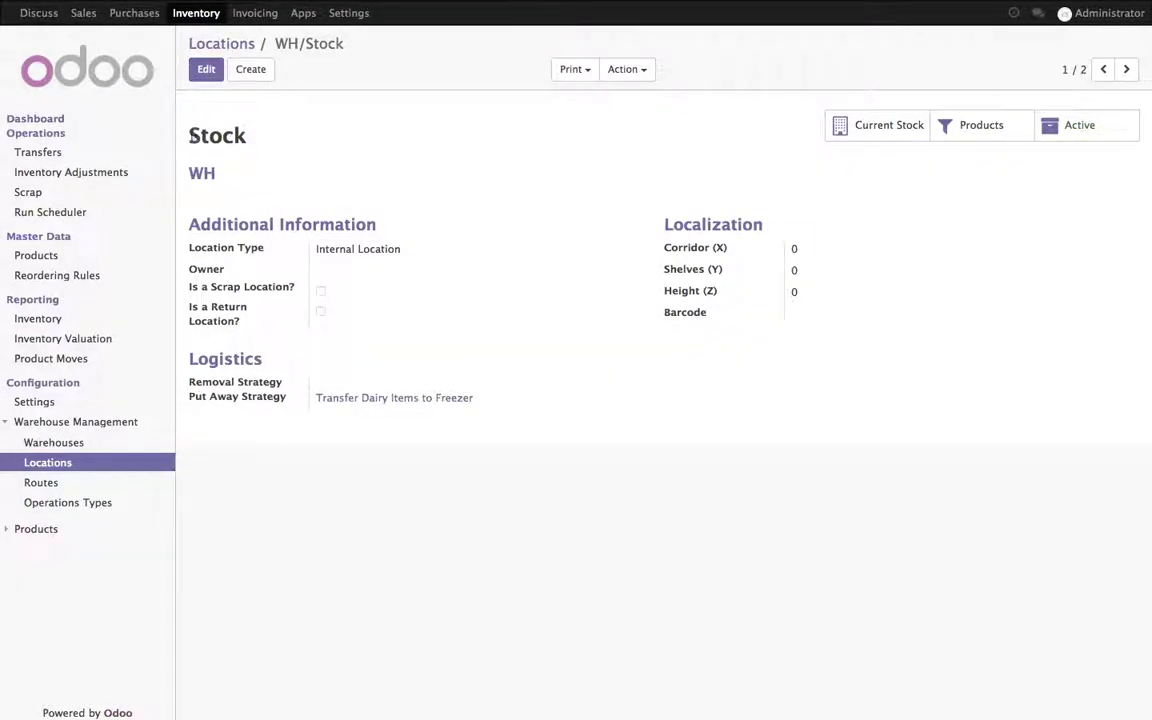
# Start a new request for quotation in Purchases and create Amul as its vendor
pyautogui.click(139, 16)
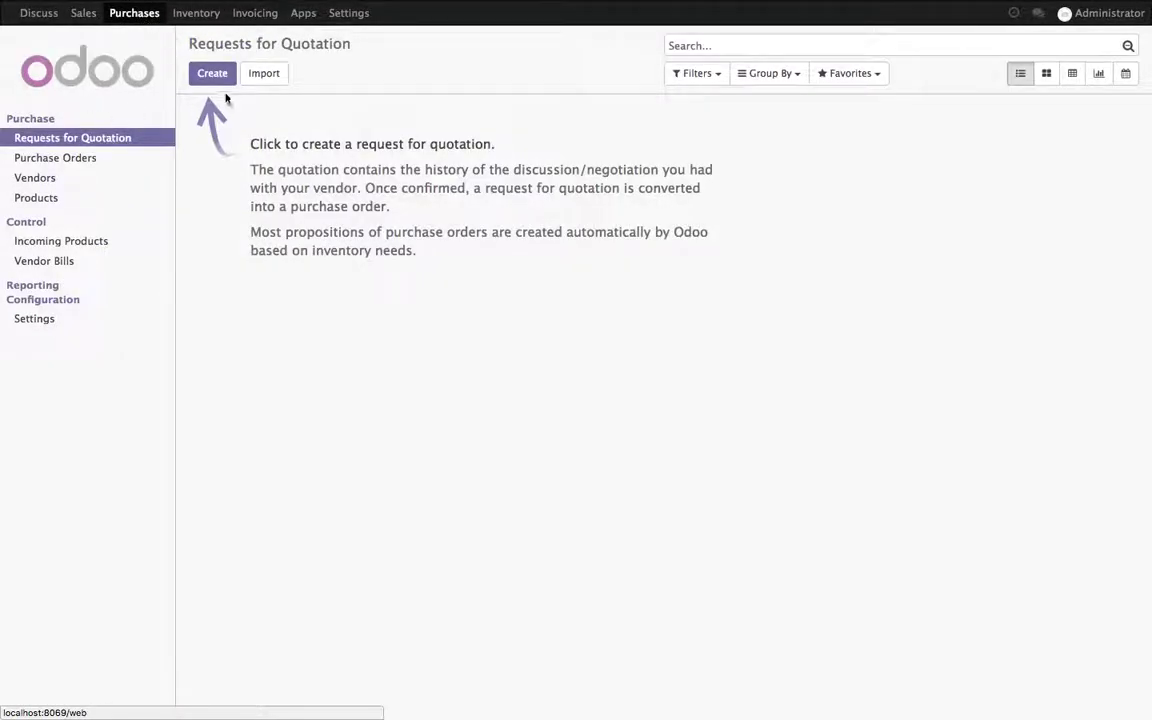
pyautogui.click(213, 76)
pyautogui.write('Defu')
pyautogui.press('BackSpace')
pyautogui.press('BackSpace')
pyautogui.press('BackSpace')
pyautogui.press('BackSpace')
pyautogui.write('Amul')
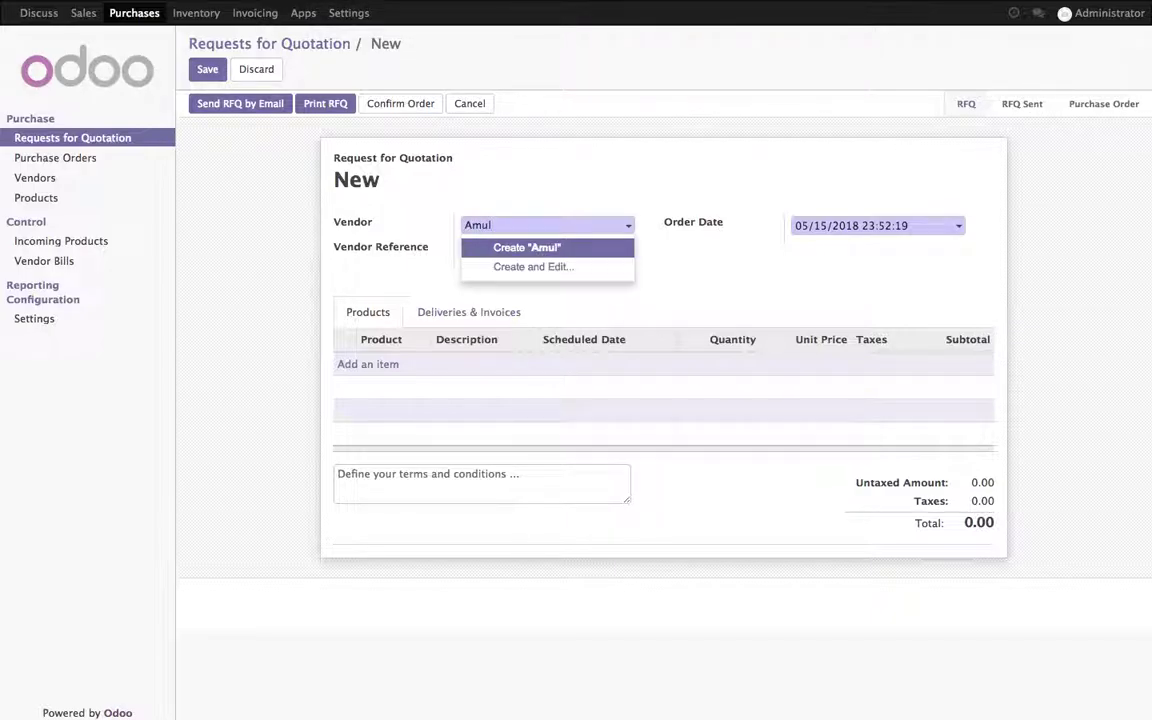
pyautogui.press('Return')
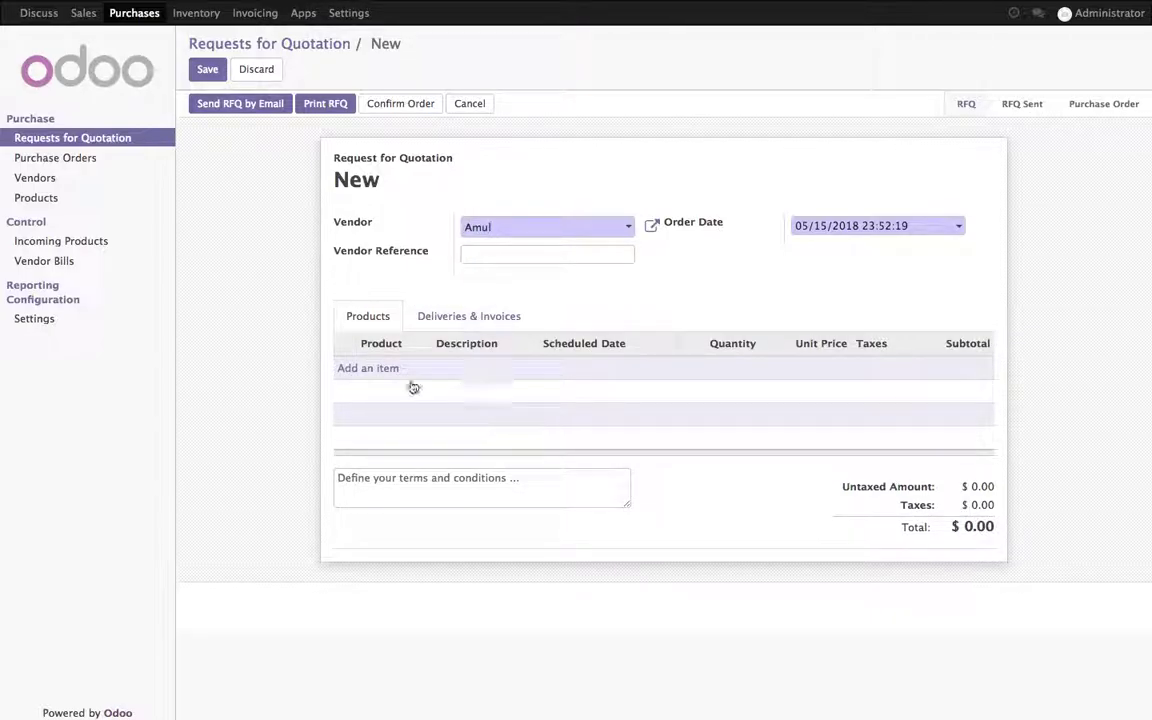
# Add a Milk line with quantity 1,000 and unit price 64 to the Amul request, then save it and confirm the order
pyautogui.click(390, 380)
pyautogui.click(399, 372)
pyautogui.click(401, 388)
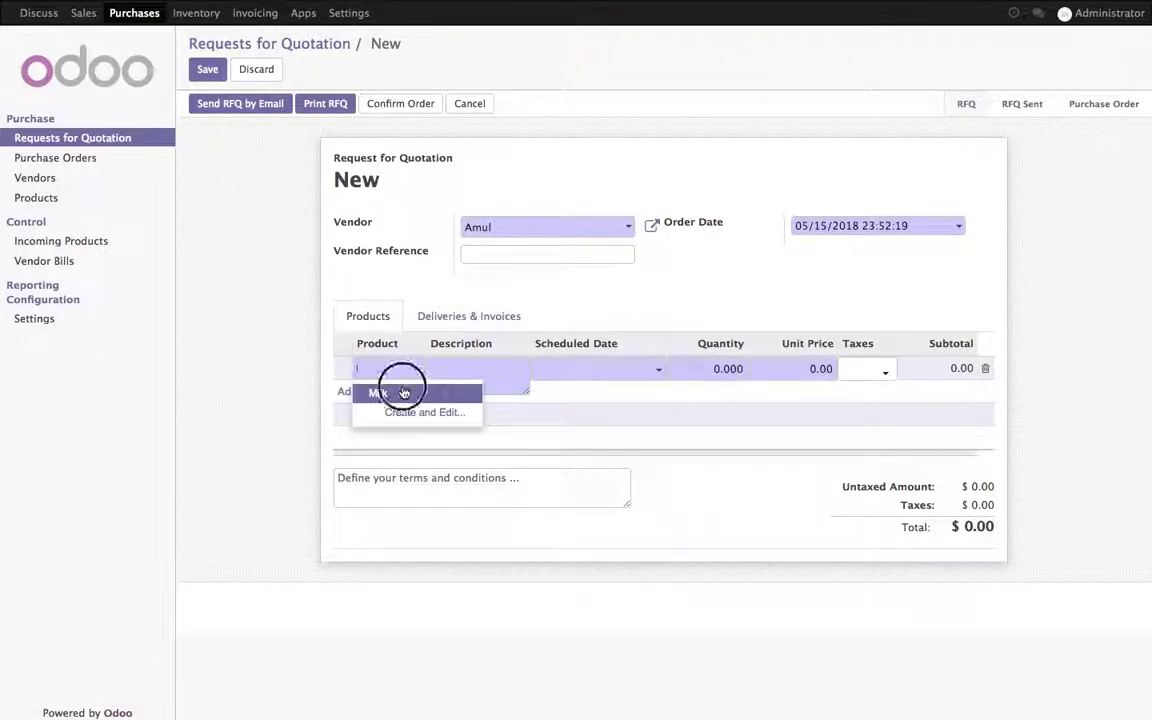
pyautogui.click(728, 368)
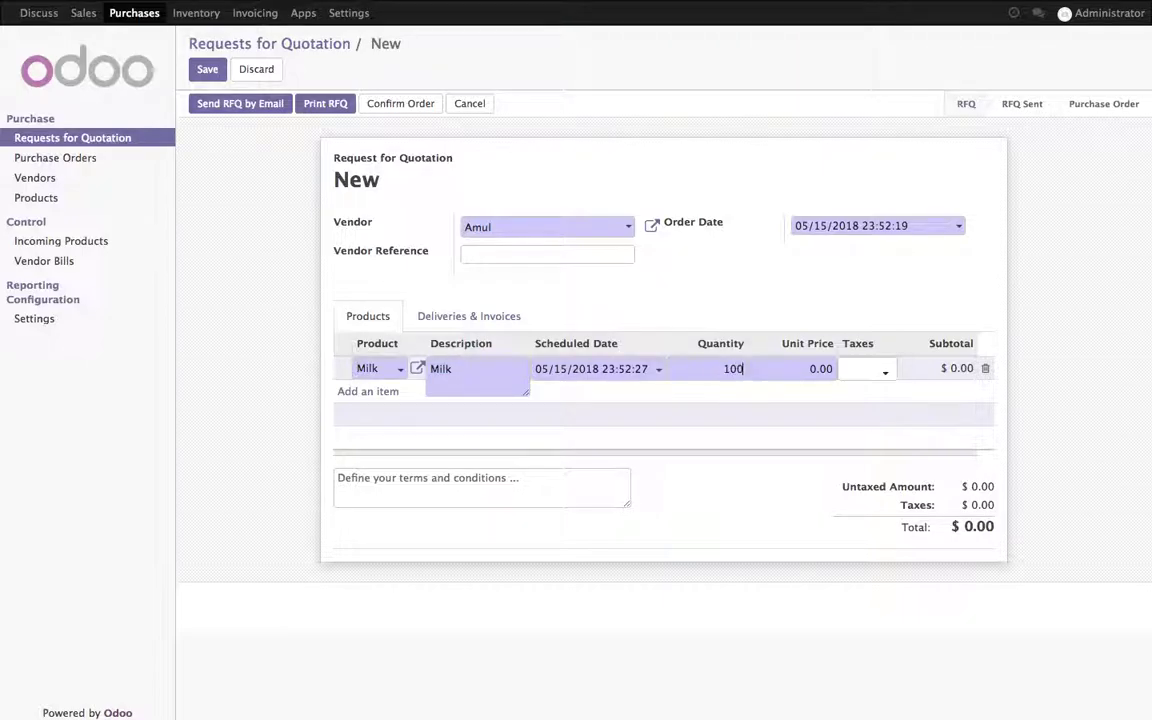
pyautogui.press('Tab')
pyautogui.write('64')
pyautogui.click(708, 415)
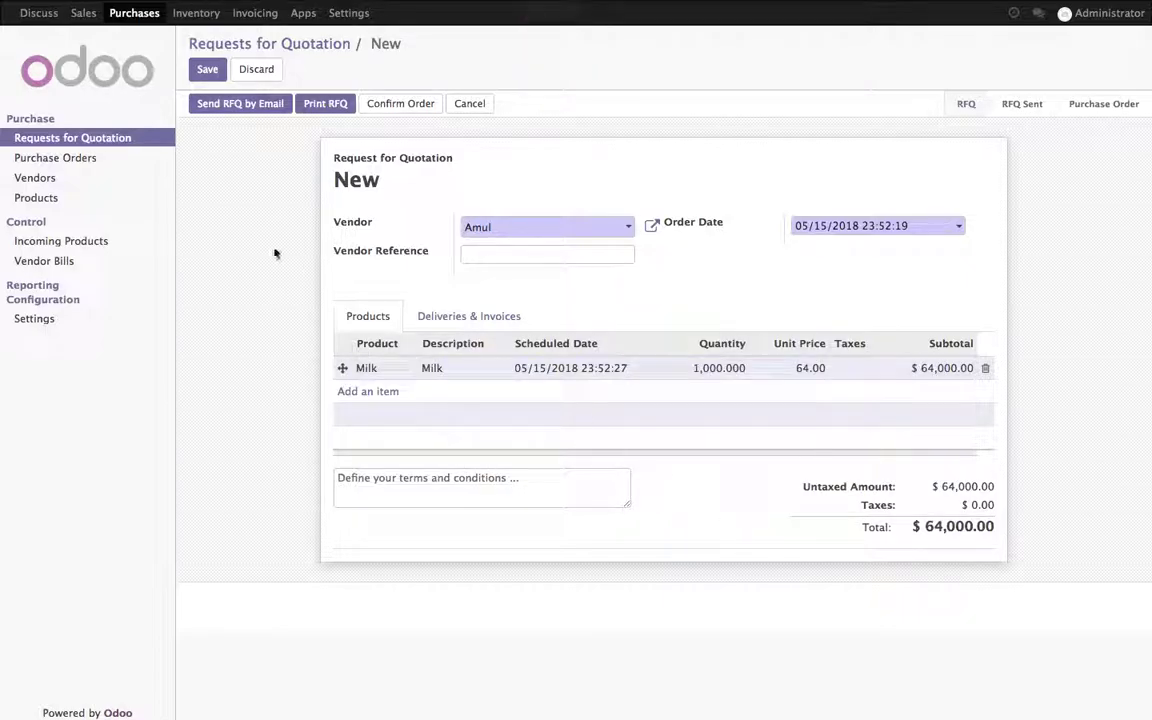
pyautogui.click(207, 69)
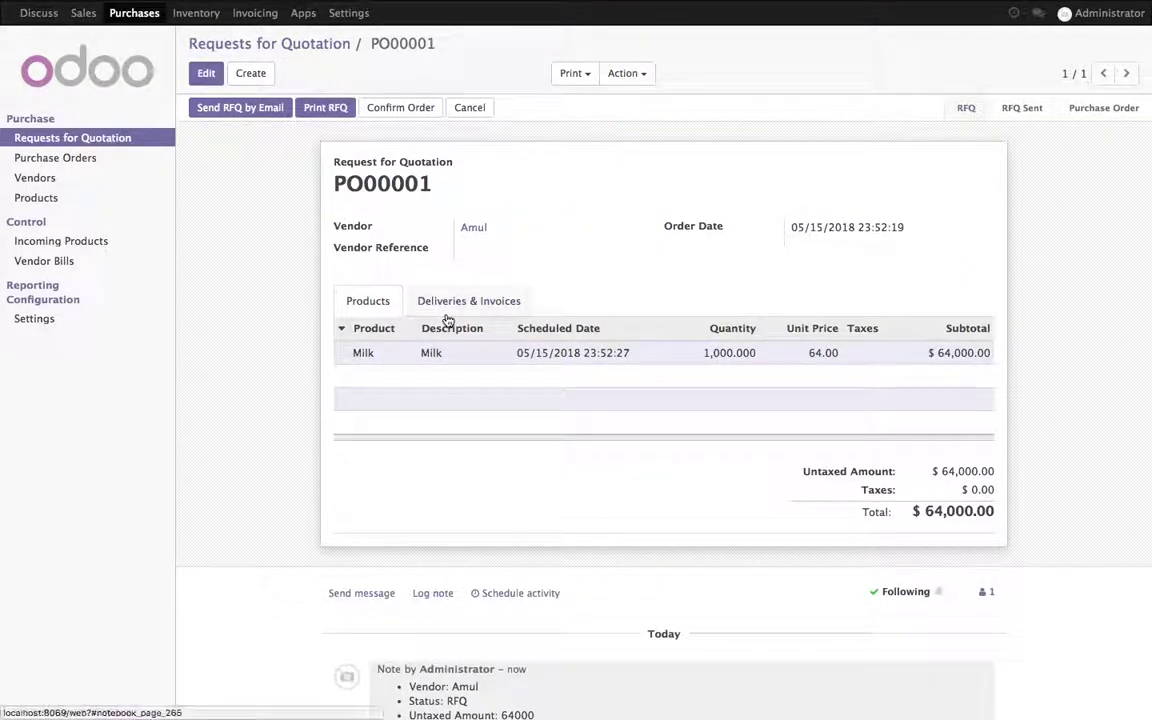
pyautogui.click(414, 112)
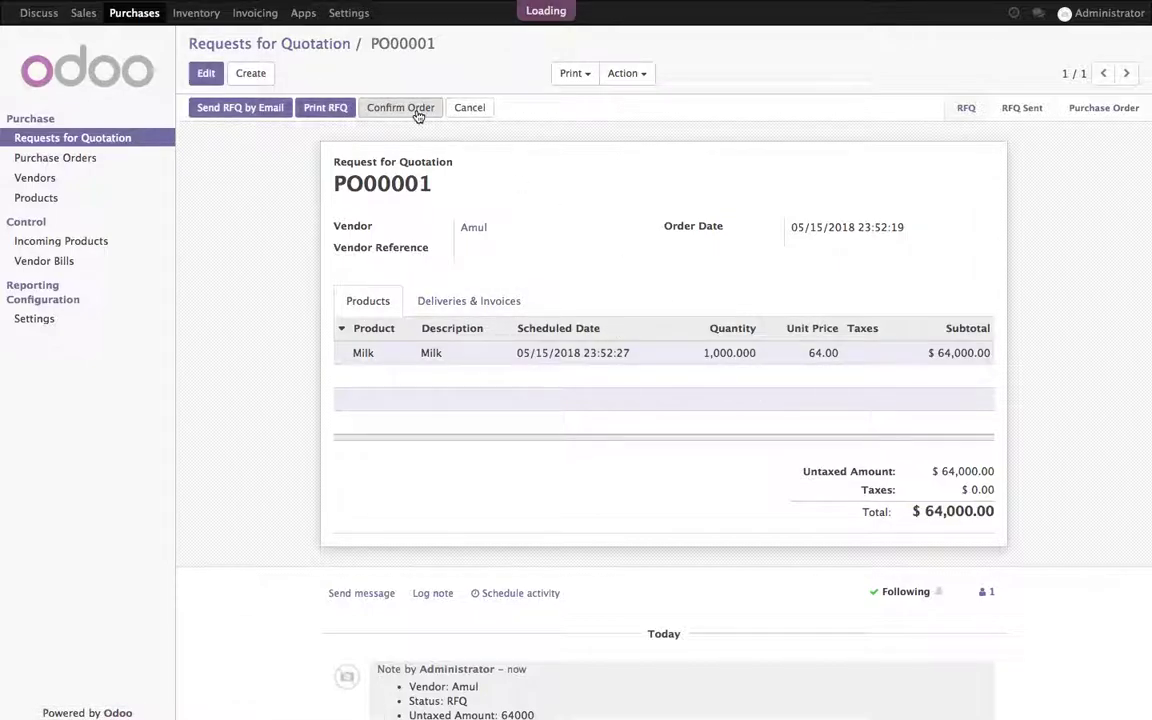
# Retrieve the current inventory quantities report to check the stock before receiving the milk
pyautogui.click(203, 14)
pyautogui.click(45, 318)
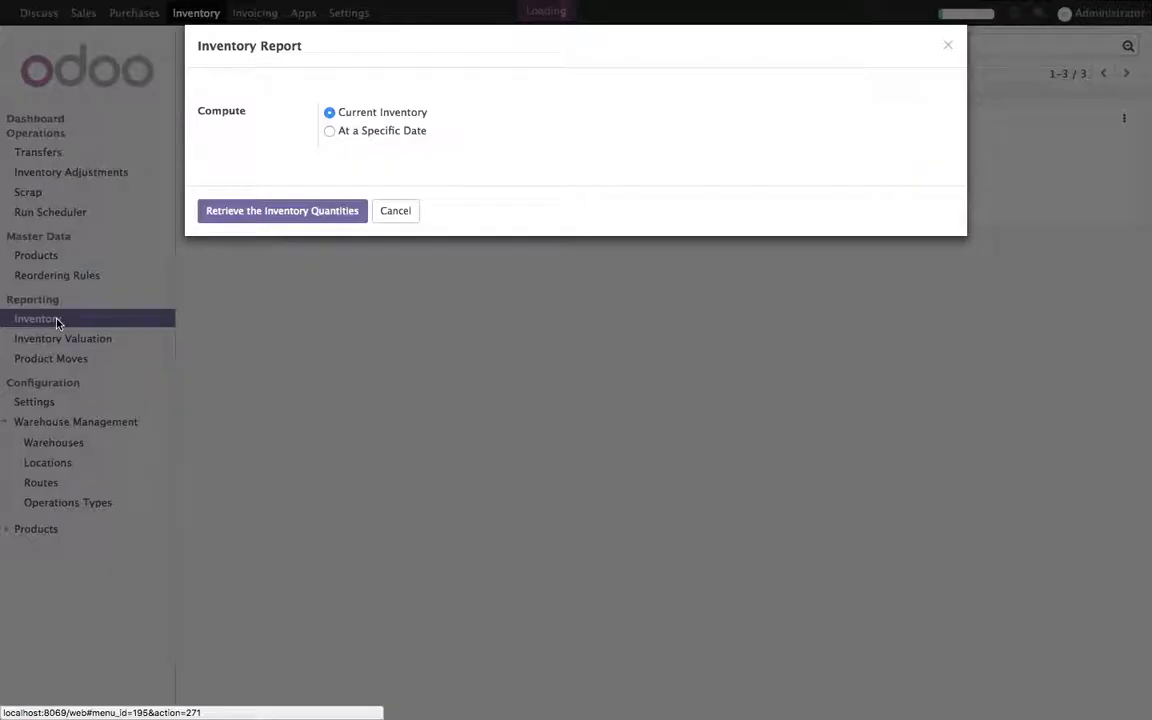
pyautogui.click(243, 208)
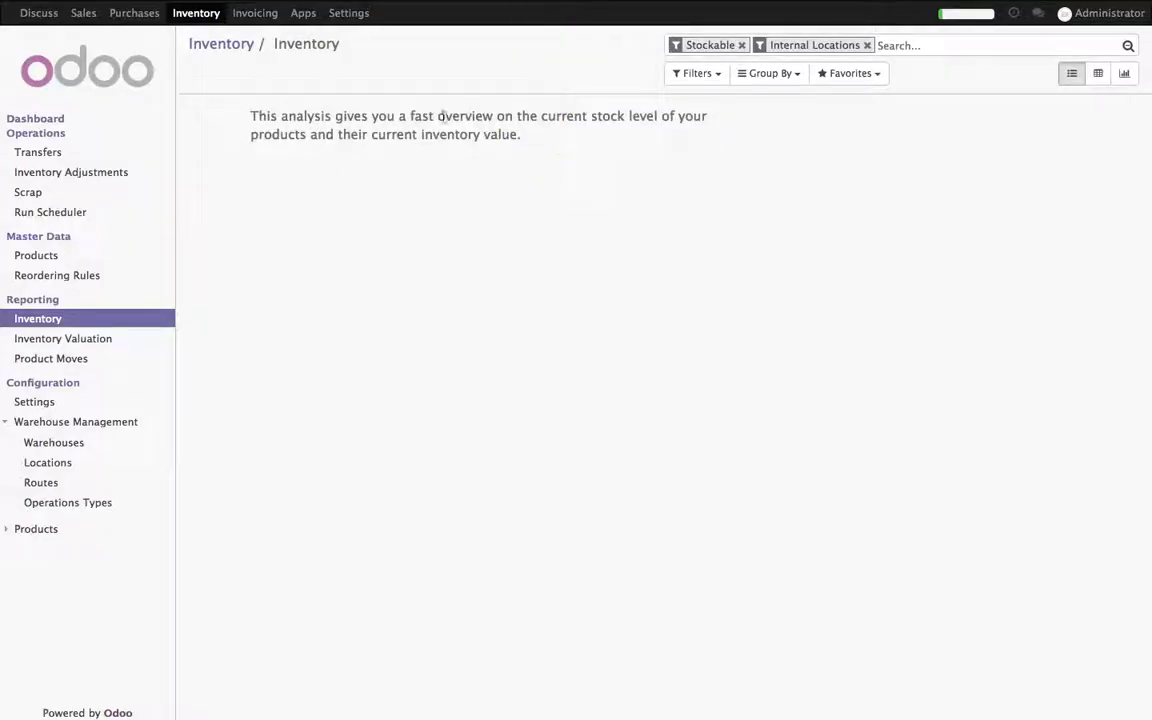
# Open the ready receipt WH/IN/00001 from the inventory dashboard and validate it as an immediate transfer of all reserved quantities
pyautogui.click(84, 154)
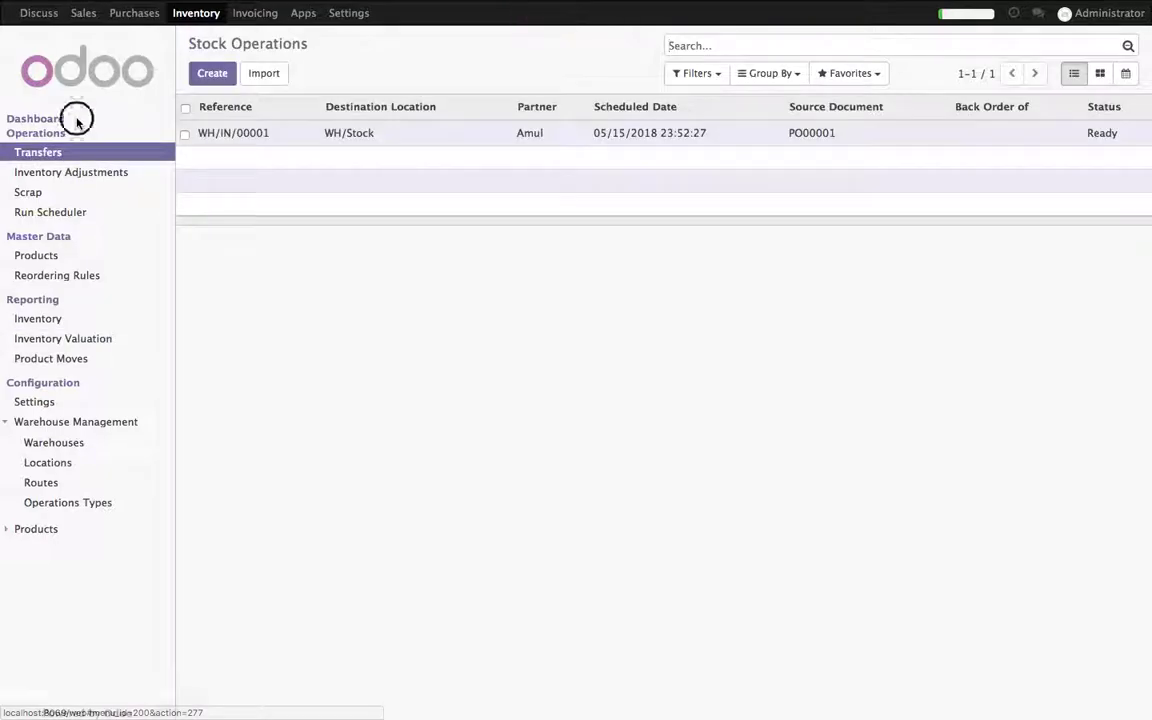
pyautogui.click(58, 121)
pyautogui.click(265, 166)
pyautogui.click(255, 135)
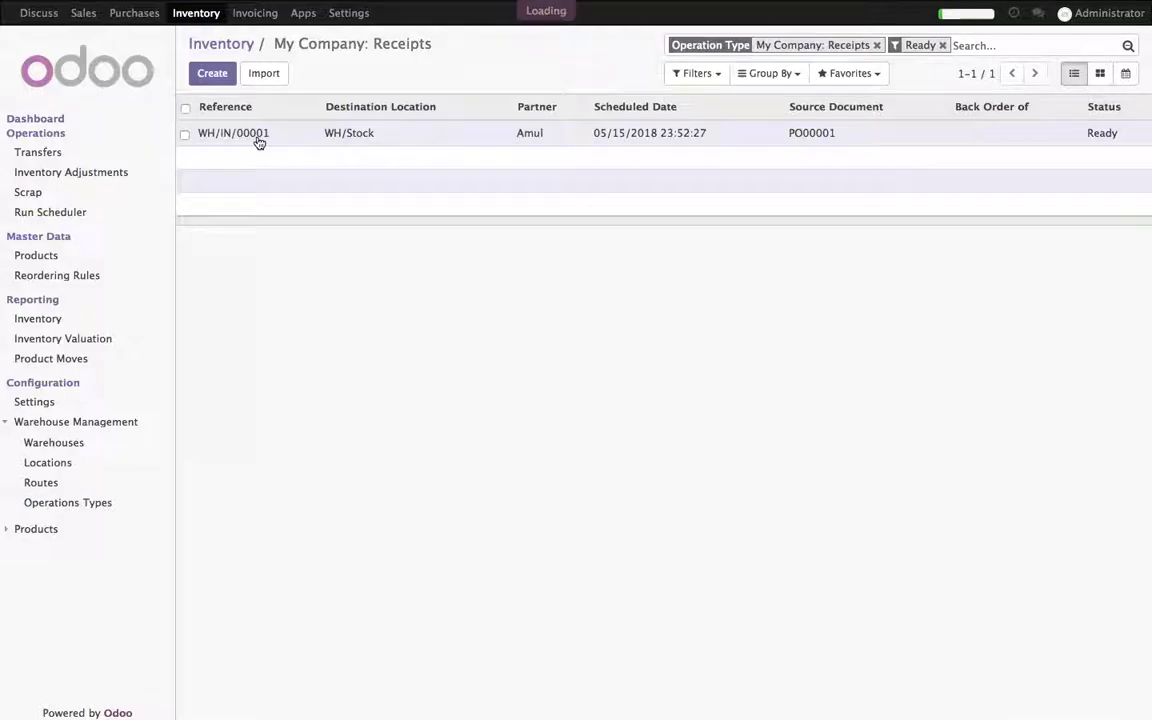
pyautogui.click(221, 106)
pyautogui.click(220, 170)
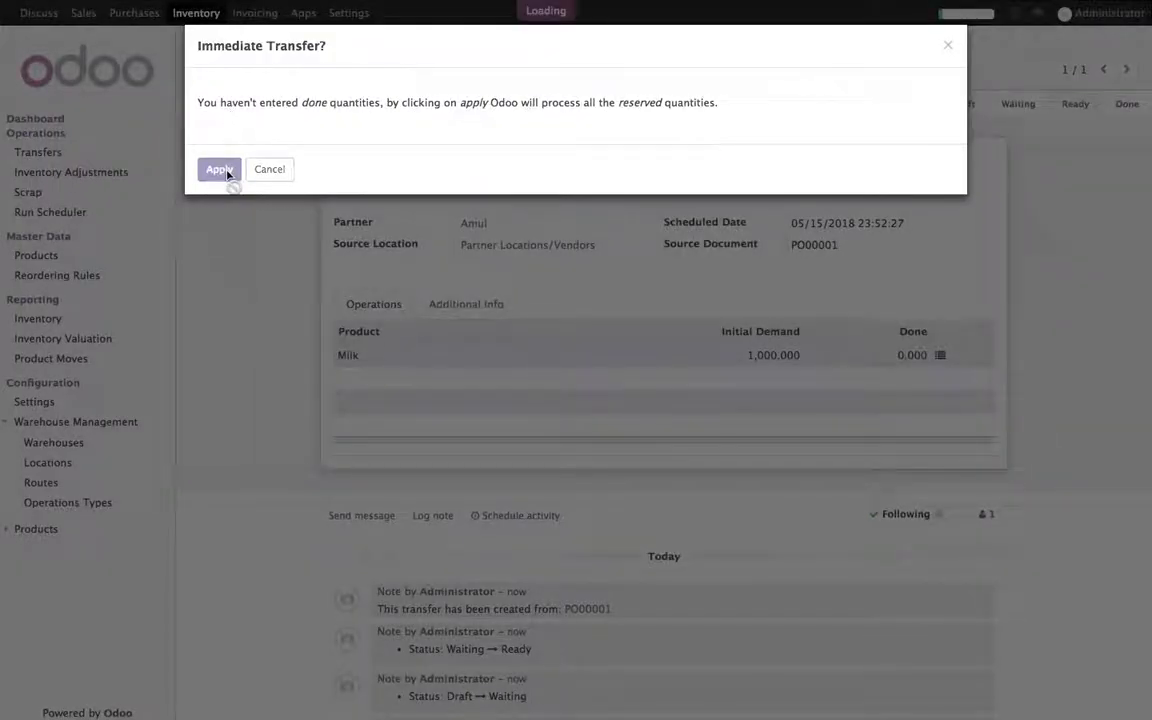
# Check the Milk product's stock, then retrieve the current inventory report and expand Milk down to its storage location
pyautogui.click(59, 120)
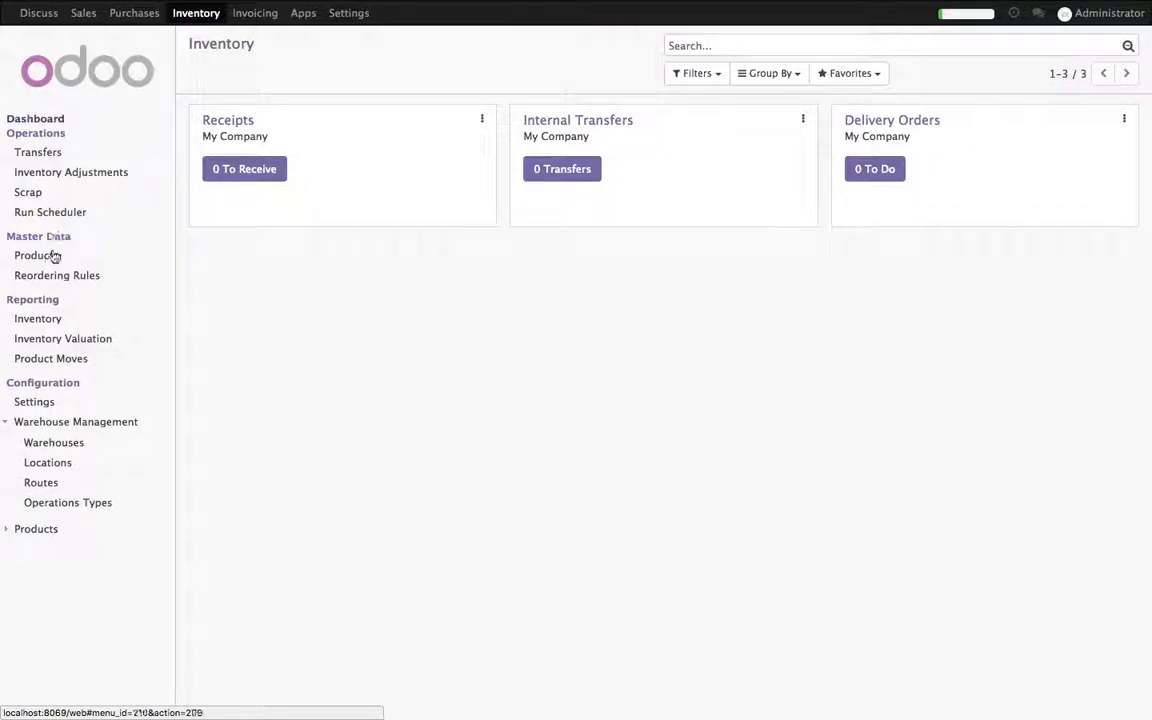
pyautogui.click(53, 256)
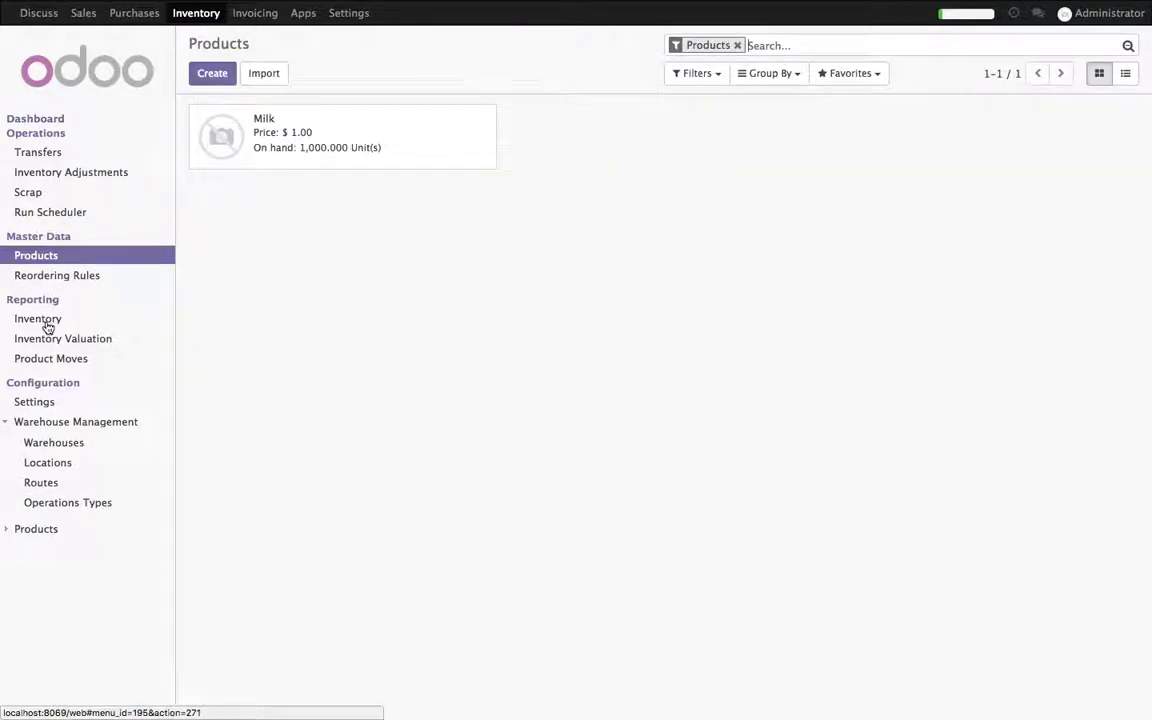
pyautogui.click(38, 319)
pyautogui.click(276, 205)
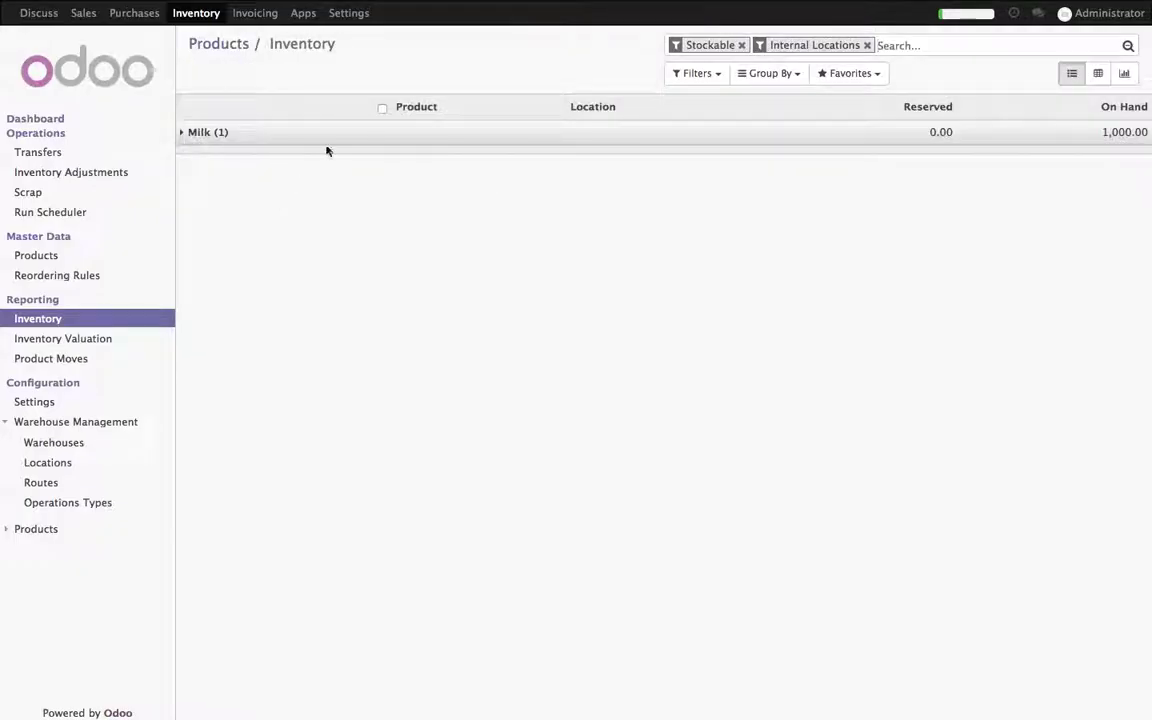
pyautogui.click(336, 136)
pyautogui.click(257, 165)
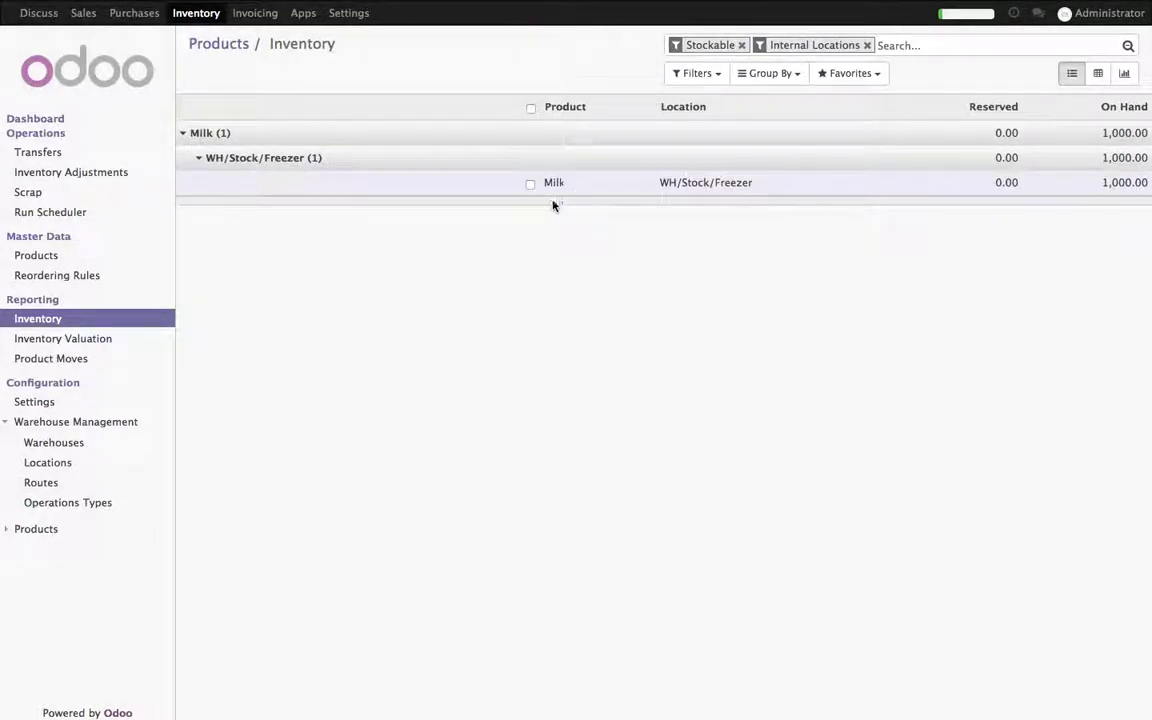
# Start a new sales quotation and create Customer as its customer
pyautogui.click(83, 14)
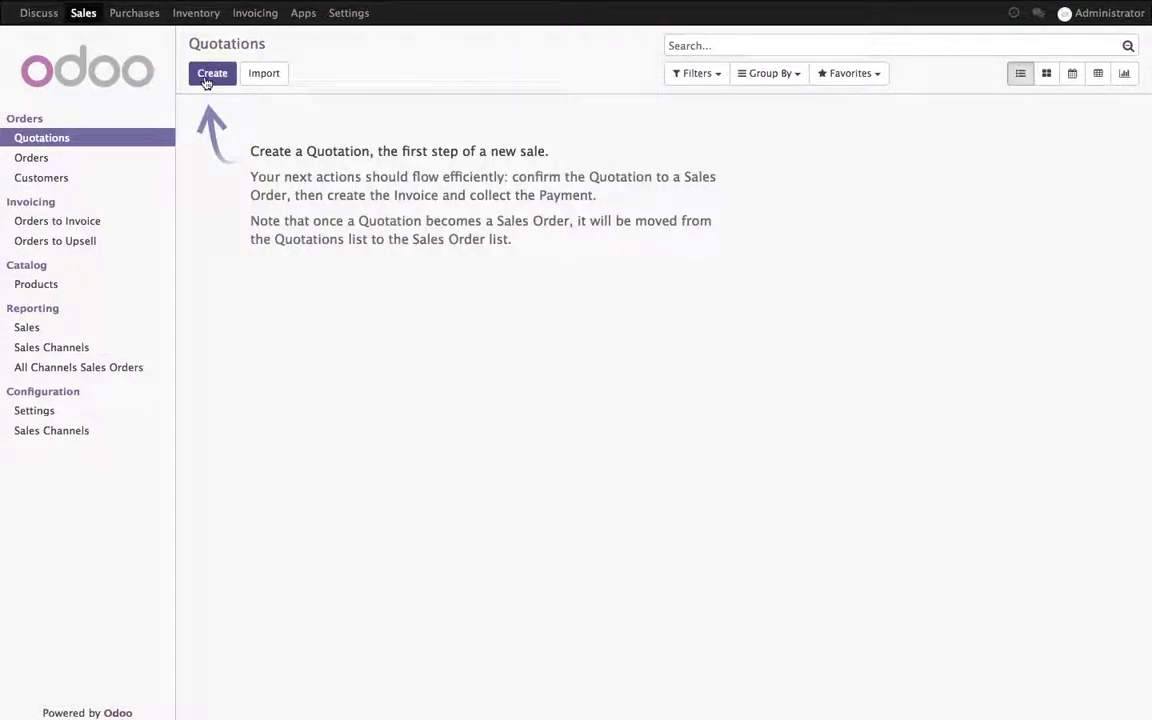
pyautogui.click(213, 74)
pyautogui.click(510, 211)
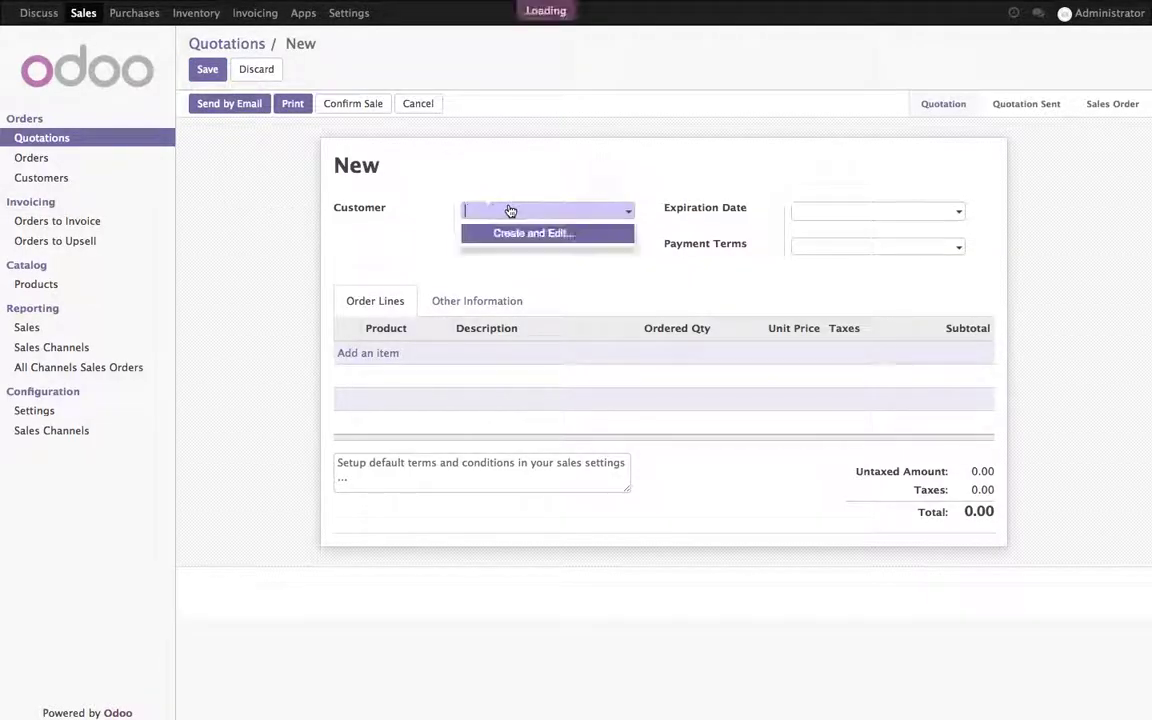
pyautogui.write('Customer')
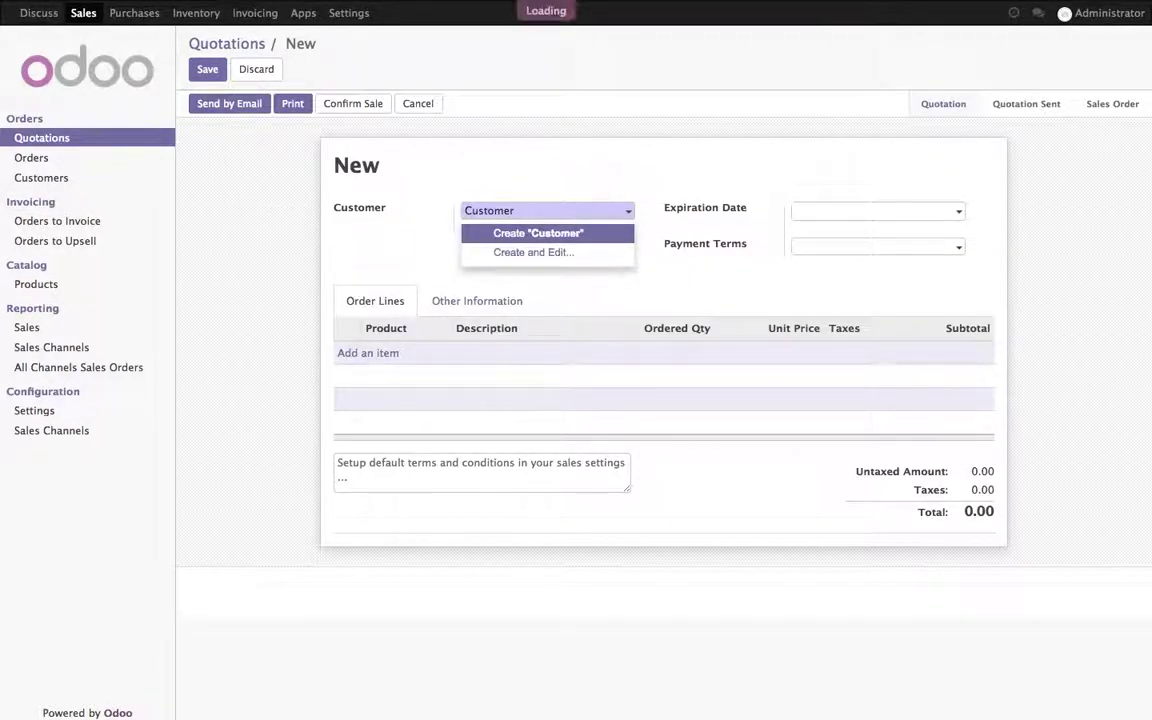
pyautogui.press('Return')
# Add a Milk order line with quantity 10 and unit price 70, then save the quotation and confirm the sale
pyautogui.click(386, 356)
pyautogui.write('Milk')
pyautogui.press('Return')
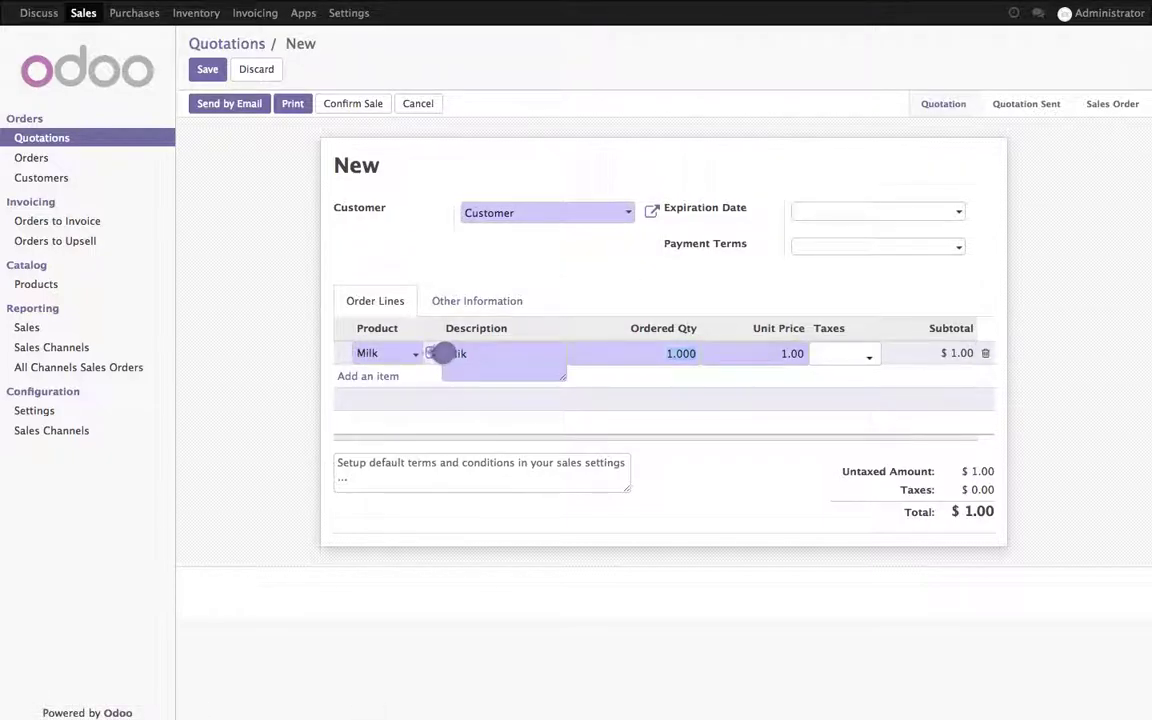
pyautogui.write('0')
pyautogui.press('Tab')
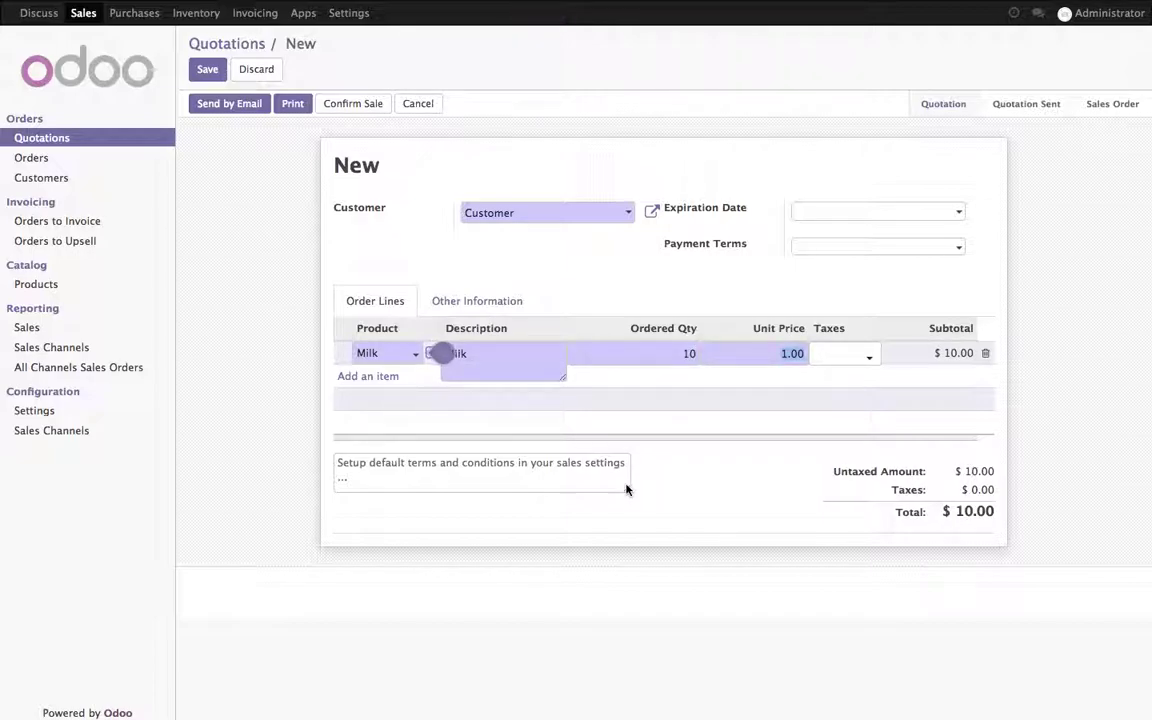
pyautogui.click(728, 545)
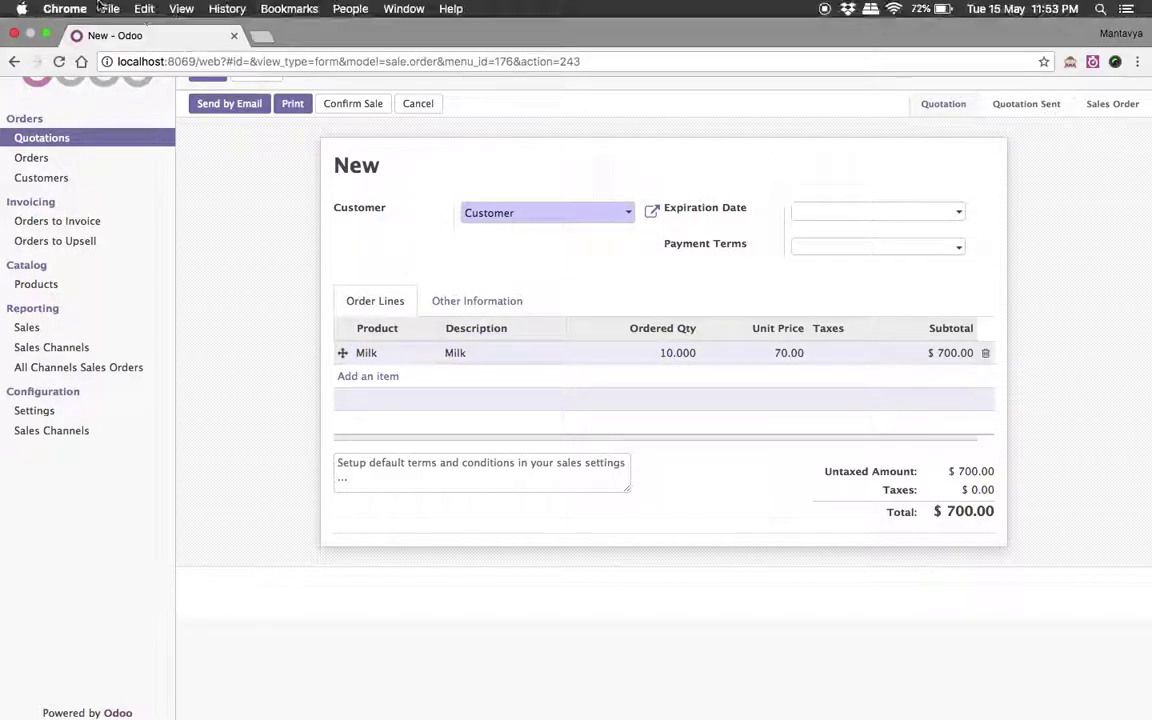
pyautogui.click(207, 69)
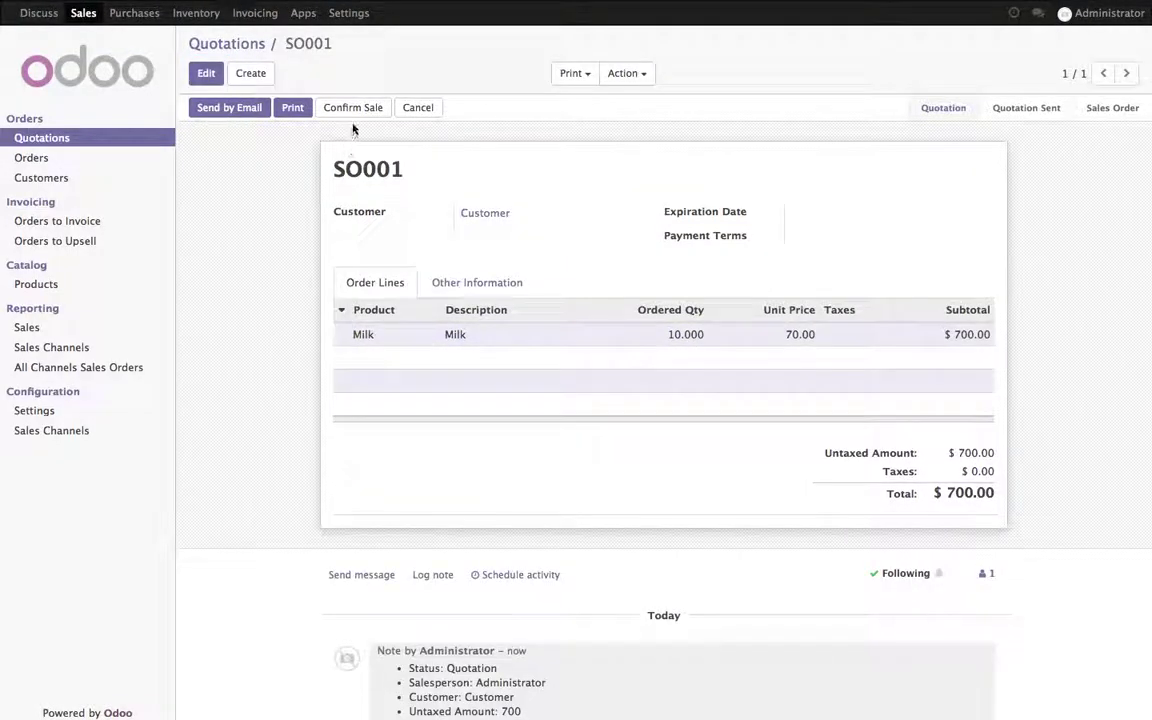
pyautogui.click(355, 108)
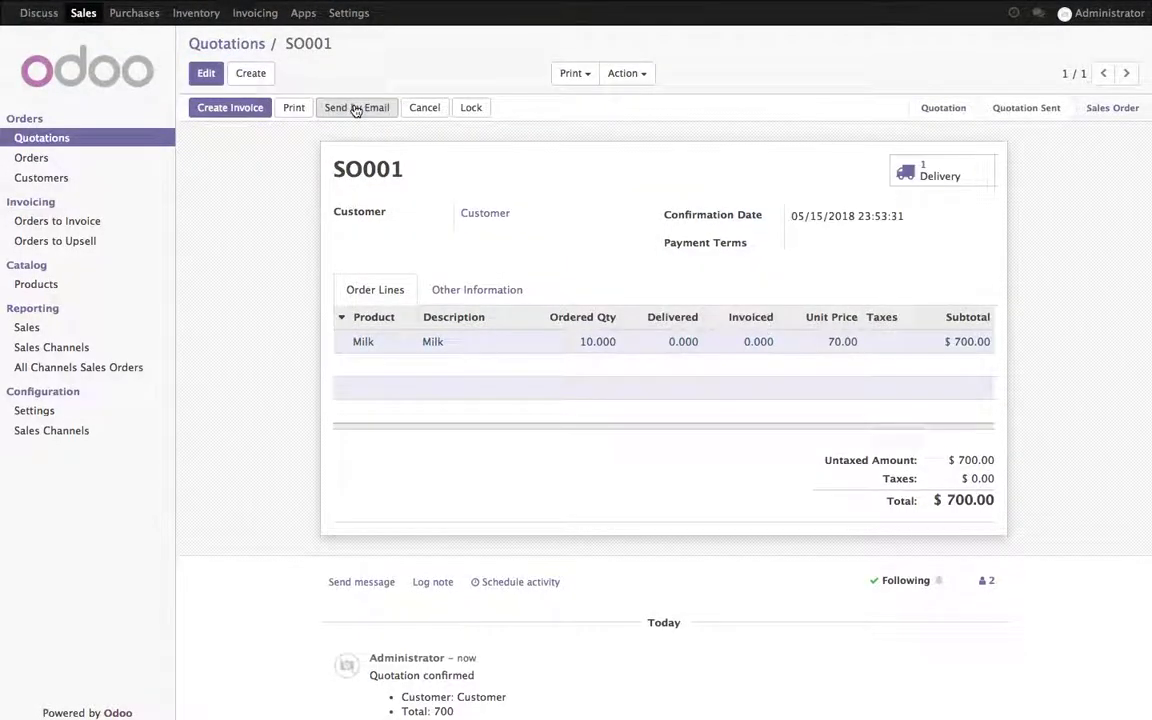
# Open the sales order's delivery and validate it as an immediate transfer of all reserved quantities
pyautogui.click(965, 178)
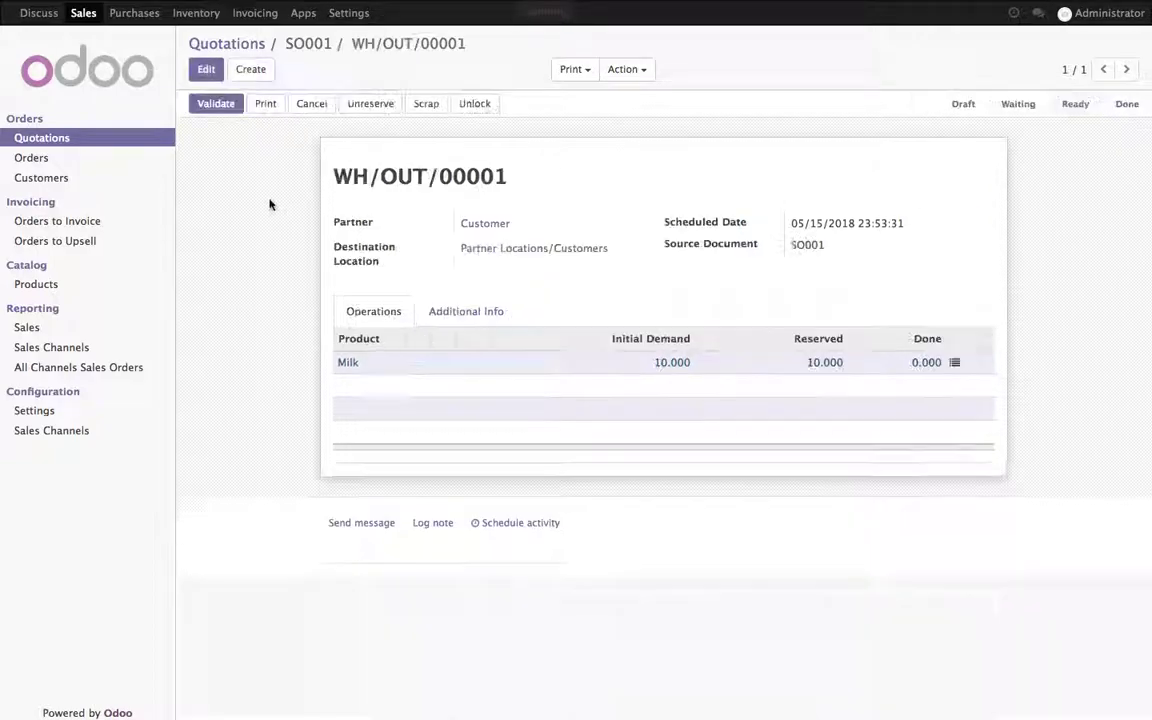
pyautogui.click(221, 108)
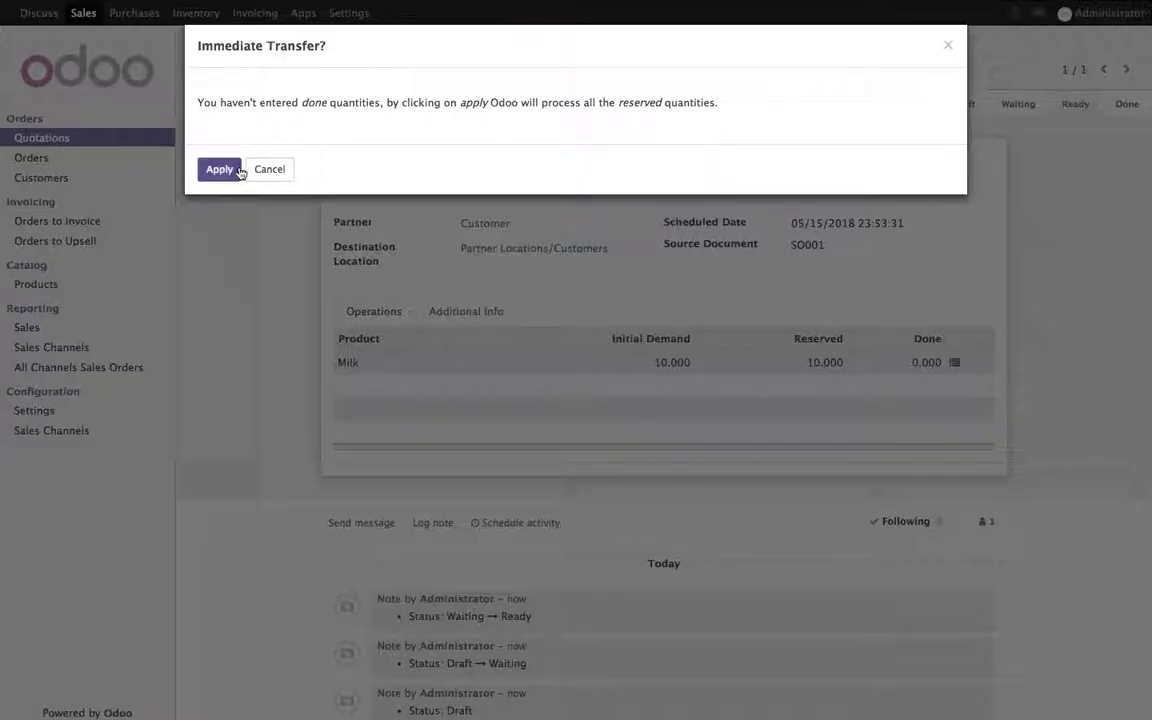
pyautogui.click(230, 168)
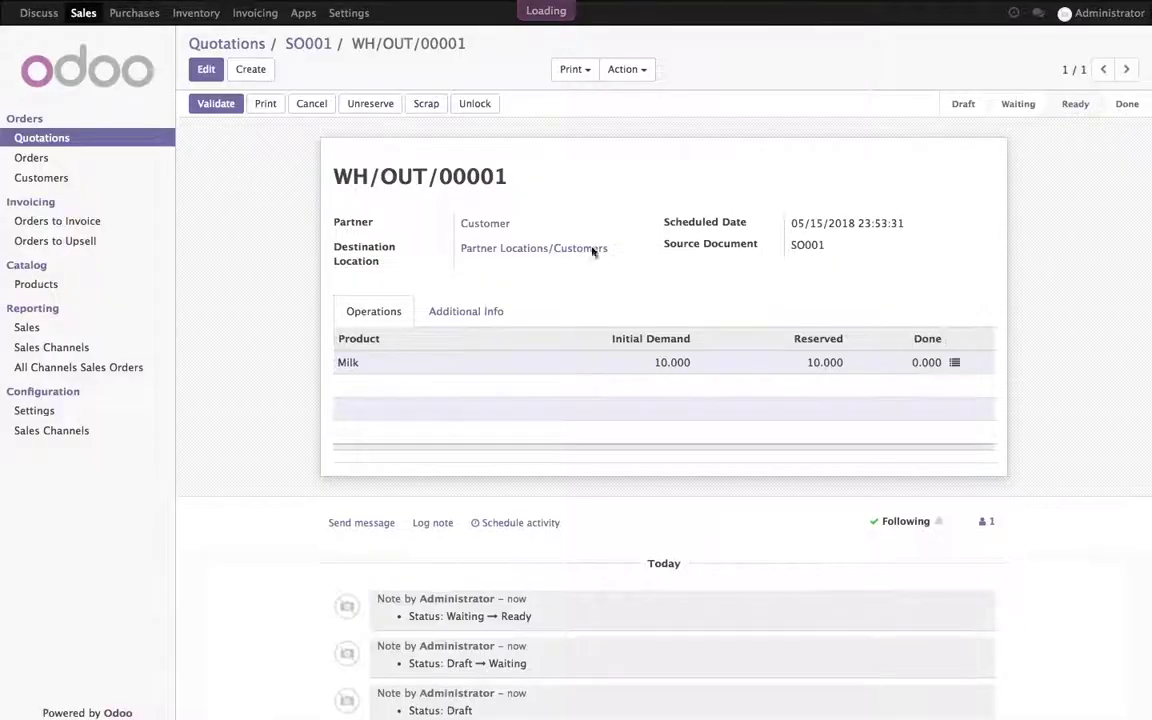
# Retrieve the current inventory report again and expand Milk to check the quantity left in its location after the delivery
pyautogui.click(205, 15)
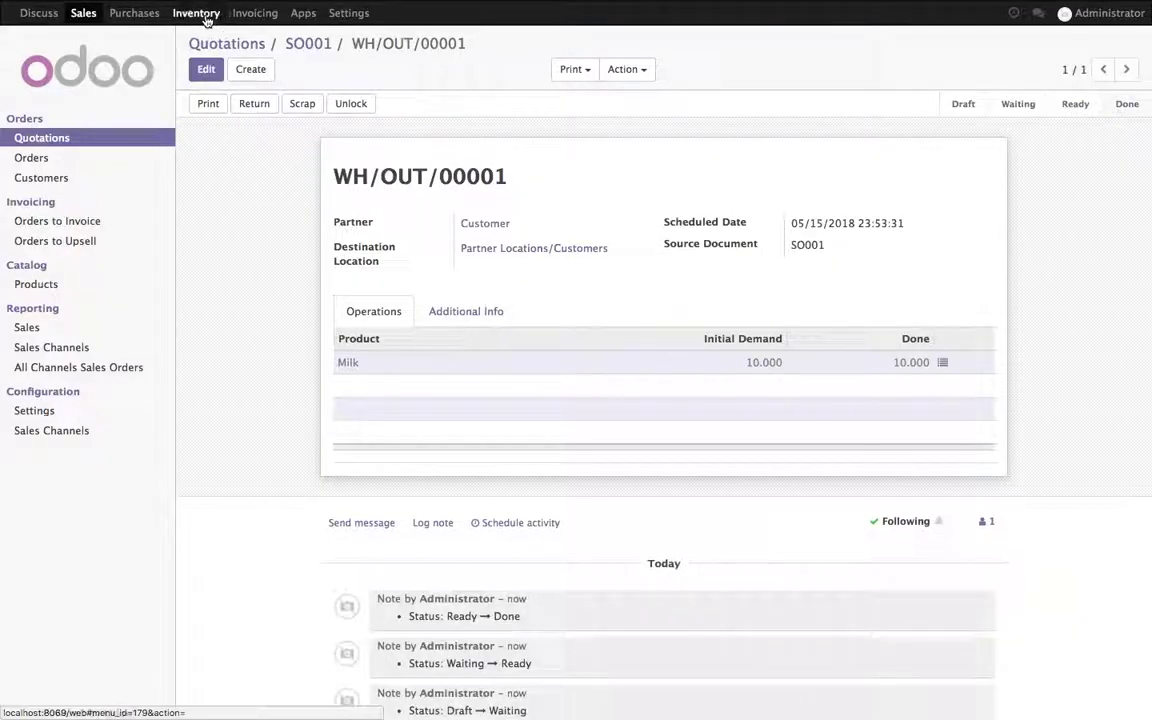
pyautogui.click(50, 324)
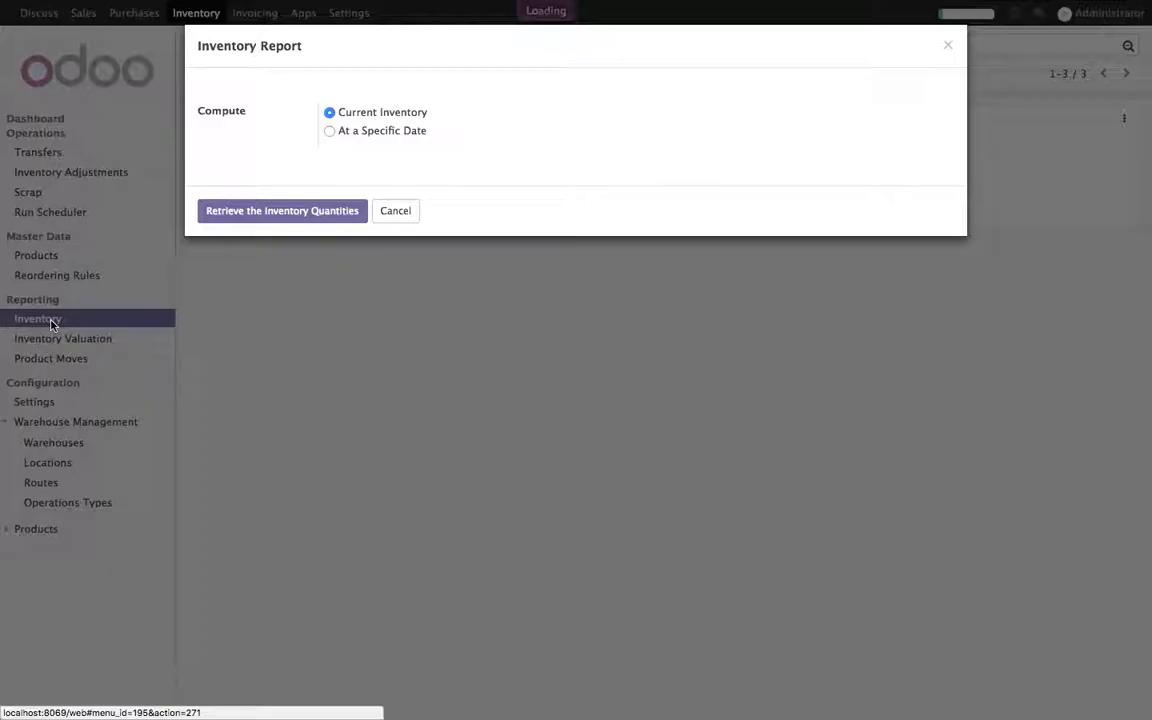
pyautogui.click(281, 214)
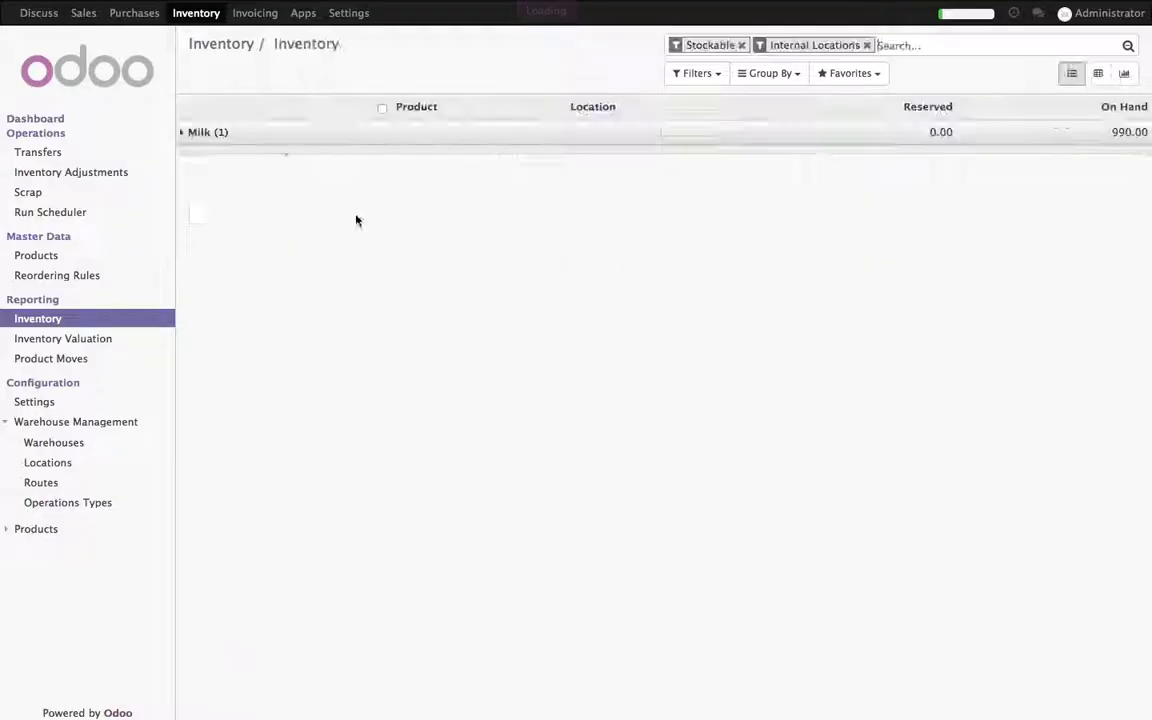
pyautogui.click(677, 138)
pyautogui.click(690, 158)
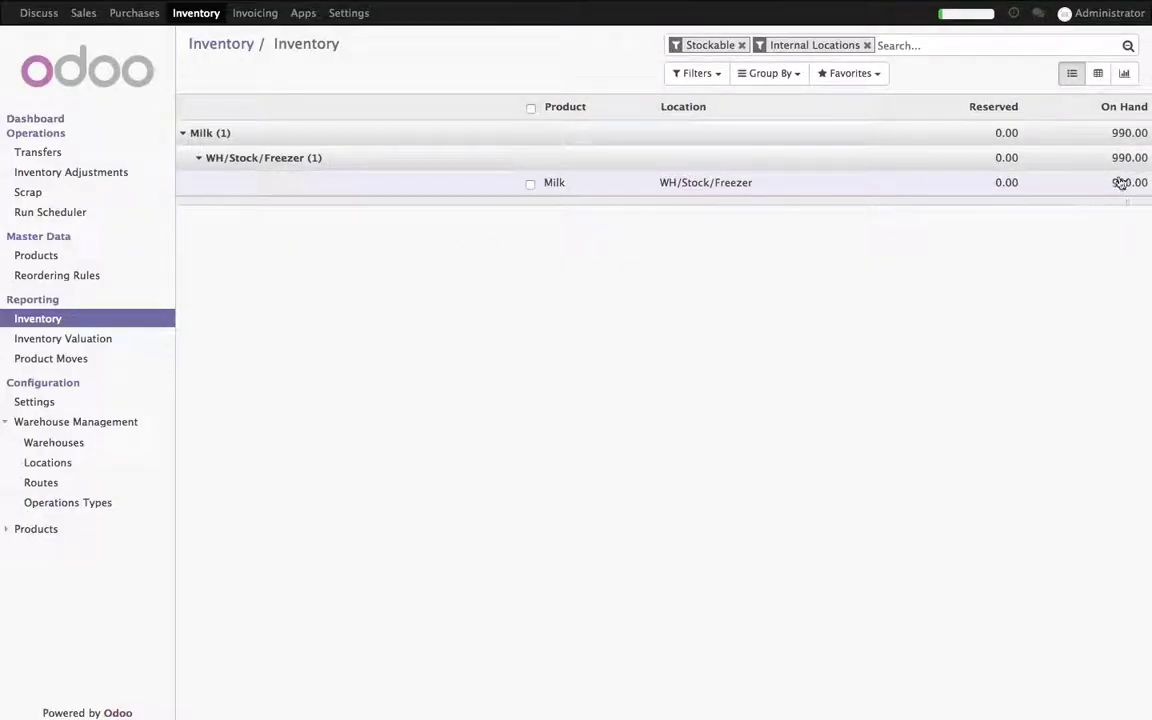